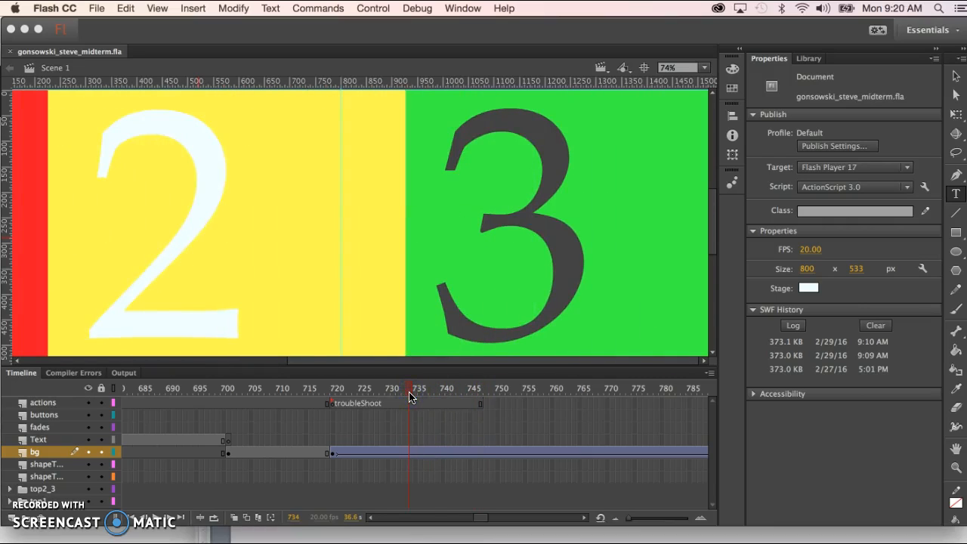
Step: Test the movie's Topic 5: Panning and Zooming section, and scrub the bg layer's pan from frame 720 to about frame 771
{"action": "key", "text": "super+Return"}
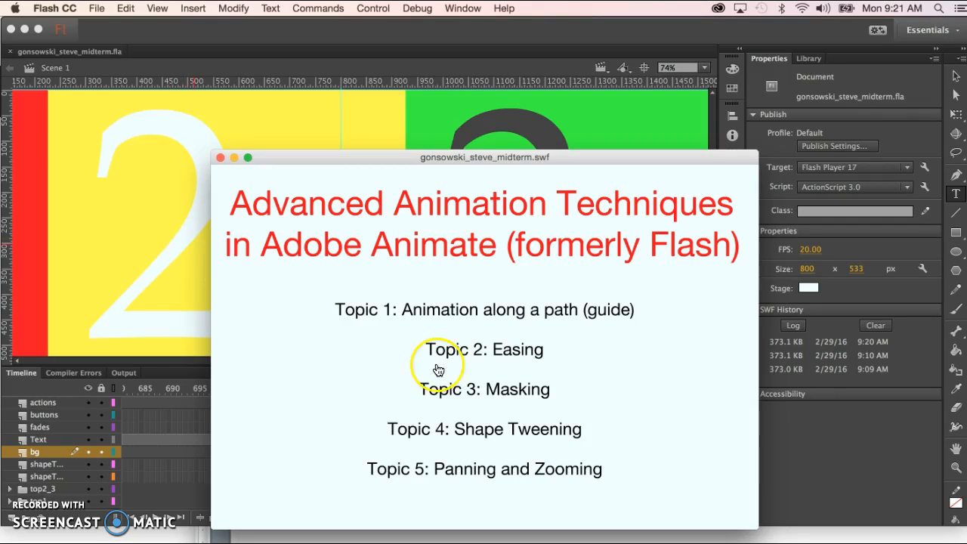
{"action": "left_click", "coordinate": [489, 476]}
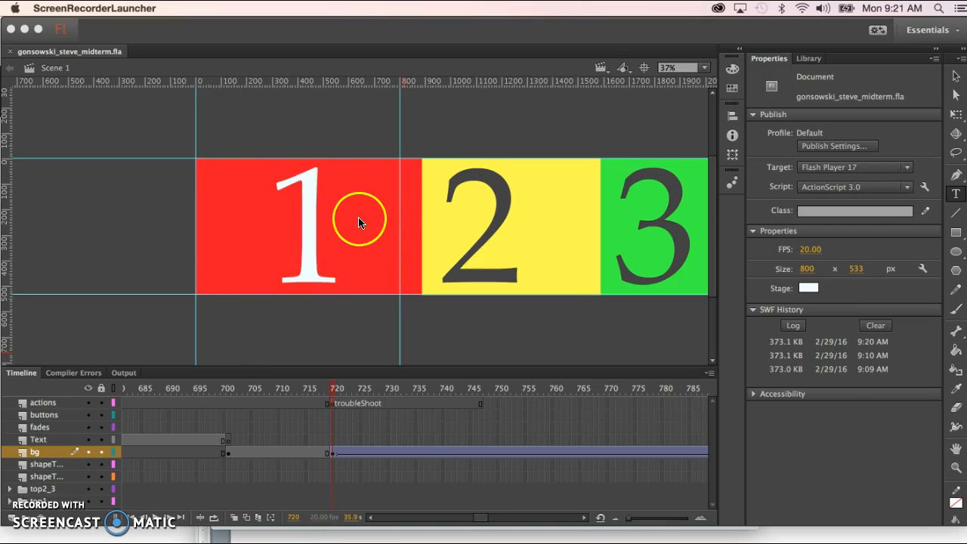
{"action": "left_click", "coordinate": [333, 389]}
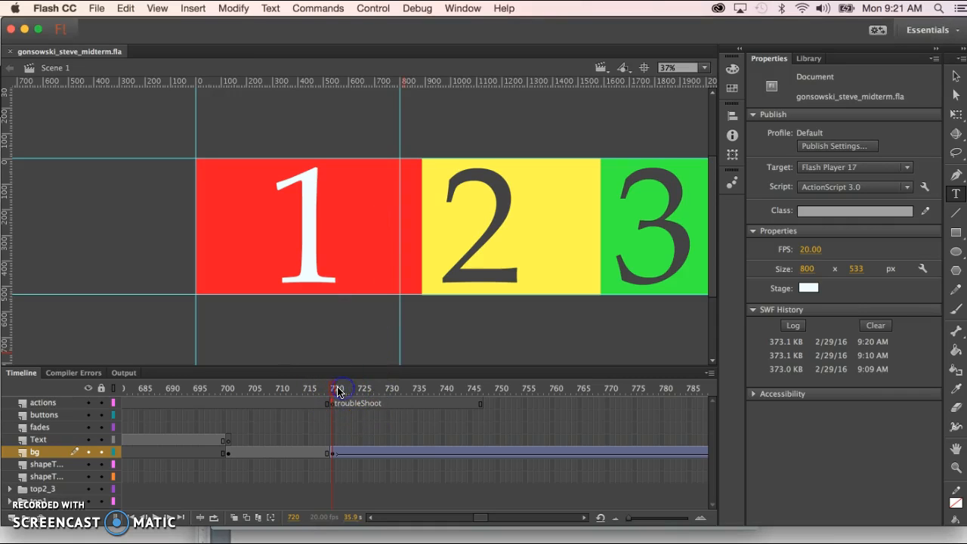
{"action": "left_click_drag", "start_coordinate": [335, 390], "coordinate": [613, 429]}
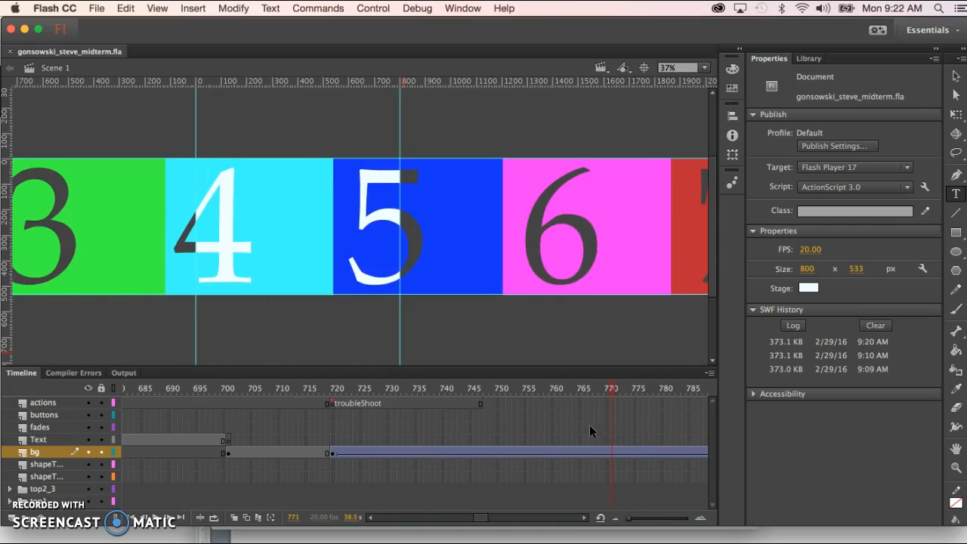
Step: Switch to the Sound Animations page in Chrome and play the first student animation in sections, pausing to examine it
{"action": "left_click", "coordinate": [337, 442]}
{"action": "left_click", "coordinate": [173, 487]}
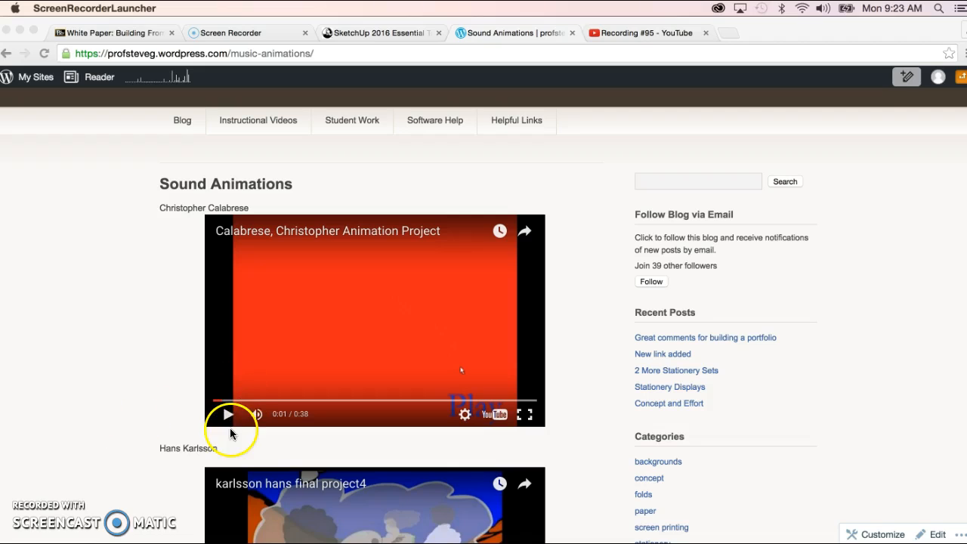
{"action": "left_click", "coordinate": [237, 414]}
{"action": "left_click", "coordinate": [228, 418]}
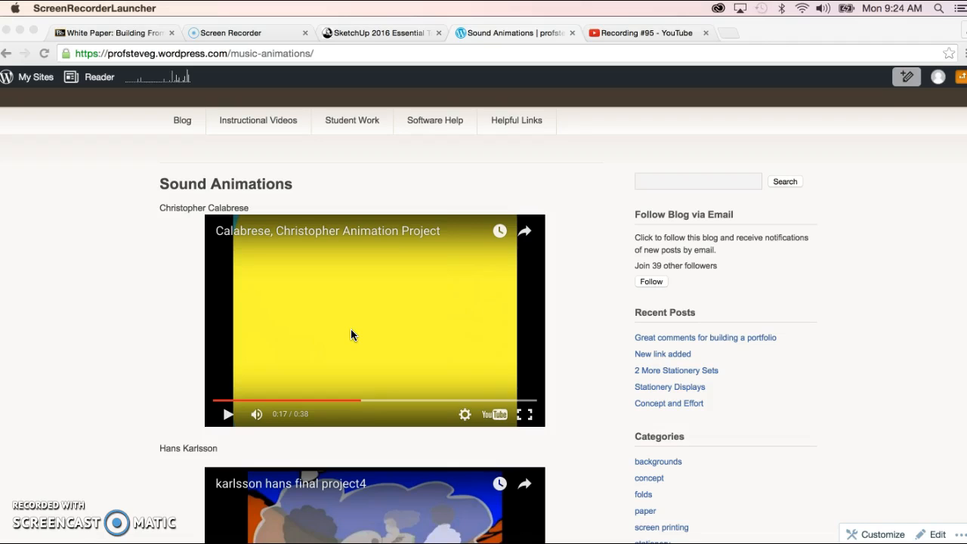
{"action": "left_click", "coordinate": [230, 420]}
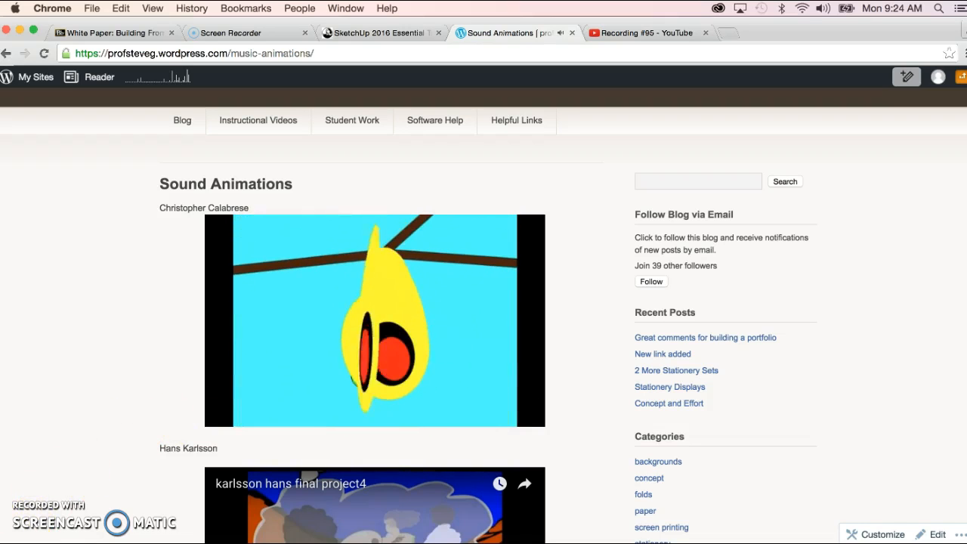
{"action": "left_click", "coordinate": [72, 531]}
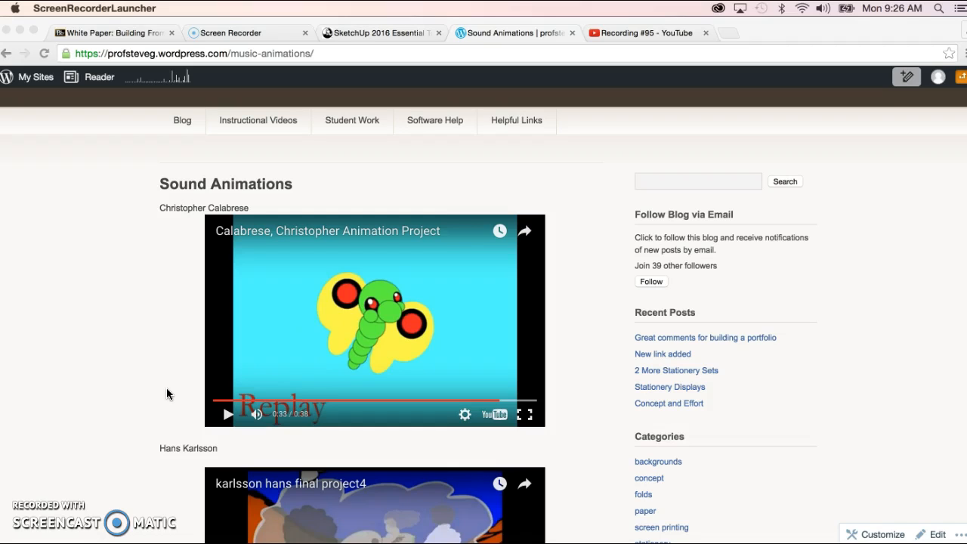
{"action": "left_click", "coordinate": [154, 416]}
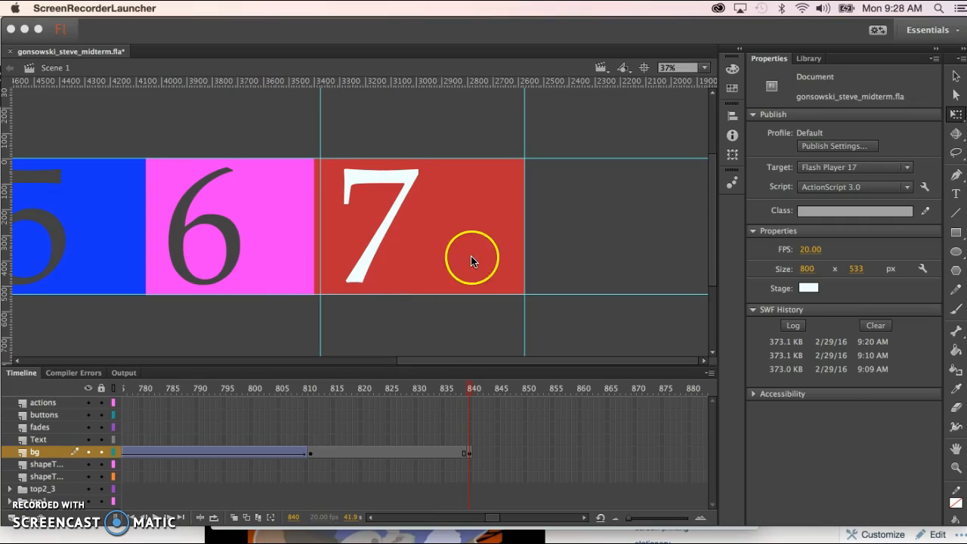
Step: At frame 840, scale the bg graphic down to about 1216 × 128 px and move it over the stage to about X -530, Y 204
{"action": "left_click", "coordinate": [469, 454]}
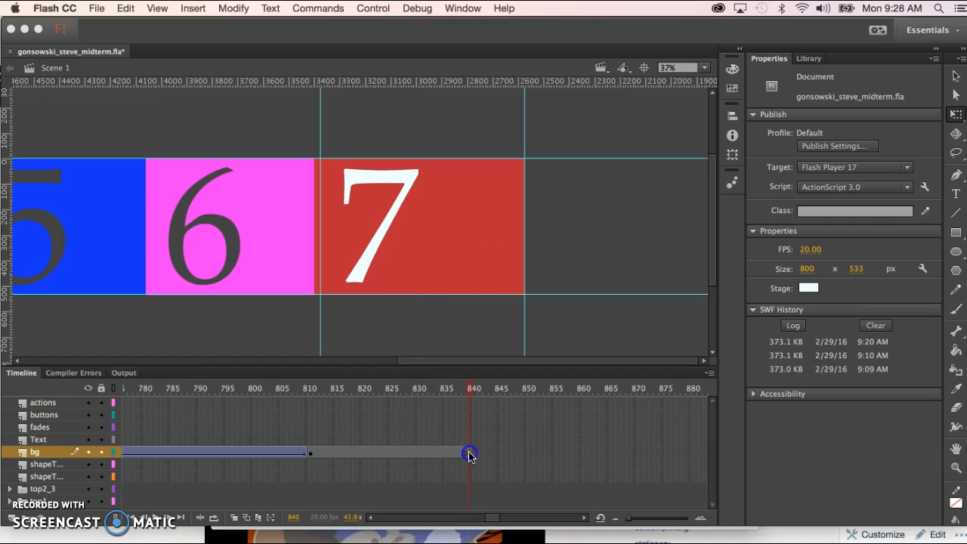
{"action": "left_click", "coordinate": [493, 263]}
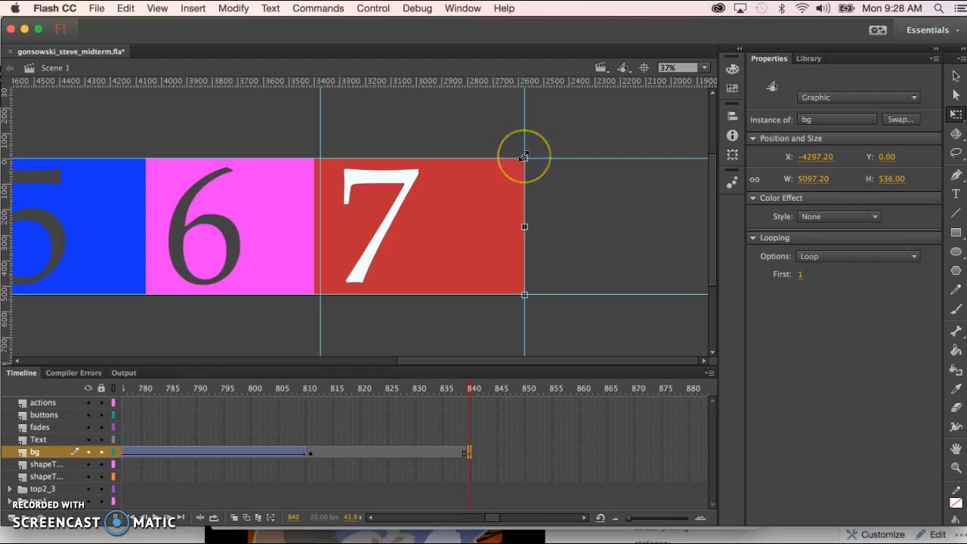
{"action": "left_click_drag", "start_coordinate": [512, 169], "coordinate": [442, 212]}
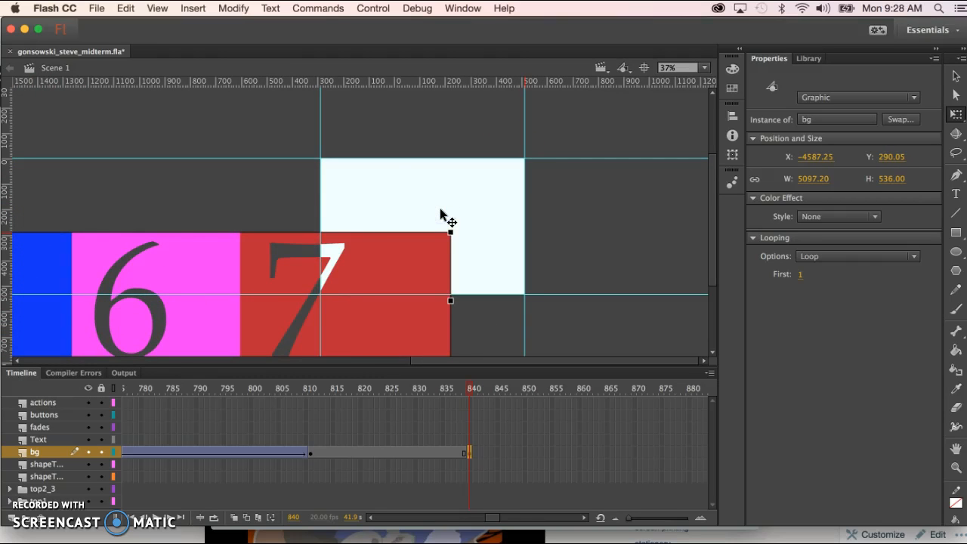
{"action": "key", "text": "super+z"}
{"action": "left_click_drag", "start_coordinate": [523, 158], "coordinate": [449, 210]}
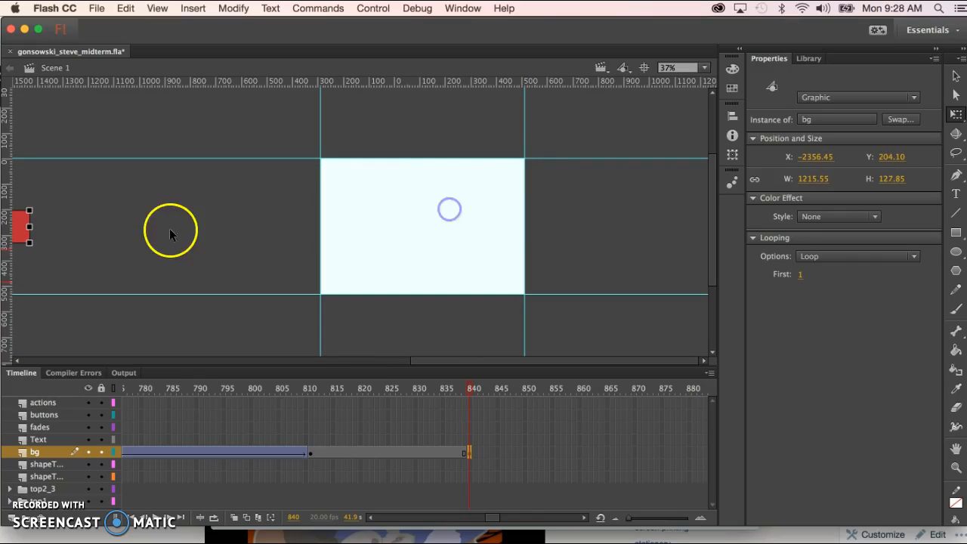
{"action": "left_click_drag", "start_coordinate": [19, 226], "coordinate": [499, 238]}
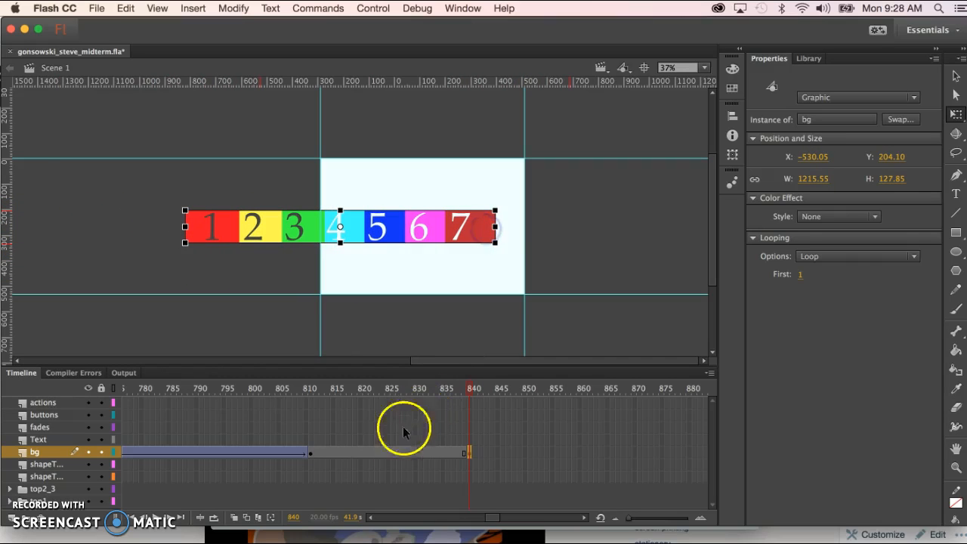
Step: Create a classic tween on the bg layer between frames 811 and 840, and scrub through it to preview the zoom-out
{"action": "right_click", "coordinate": [403, 452]}
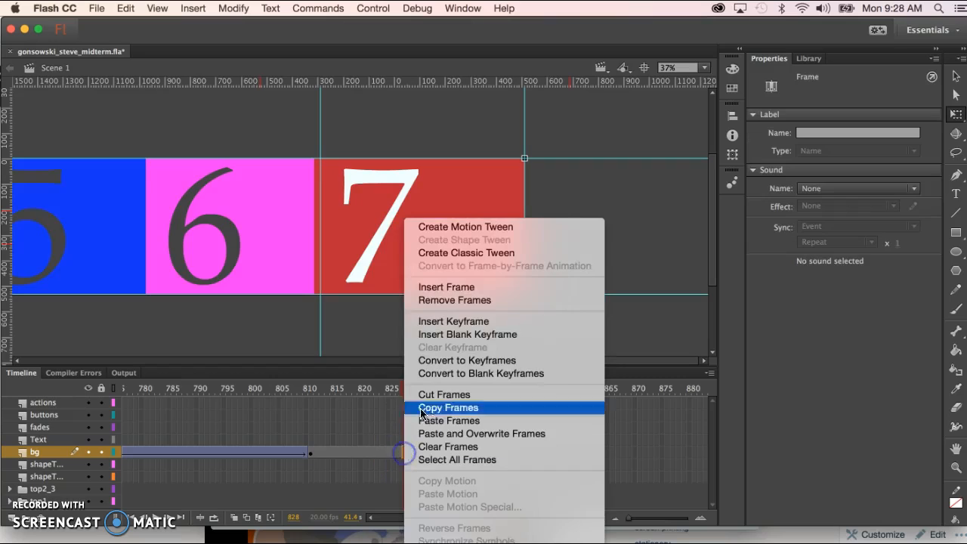
{"action": "left_click", "coordinate": [459, 253]}
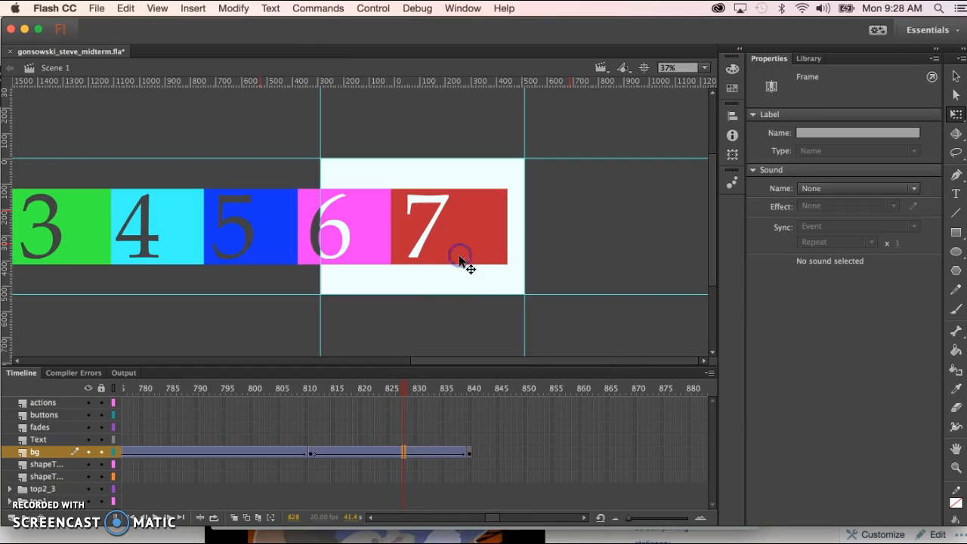
{"action": "left_click_drag", "start_coordinate": [406, 390], "coordinate": [412, 424]}
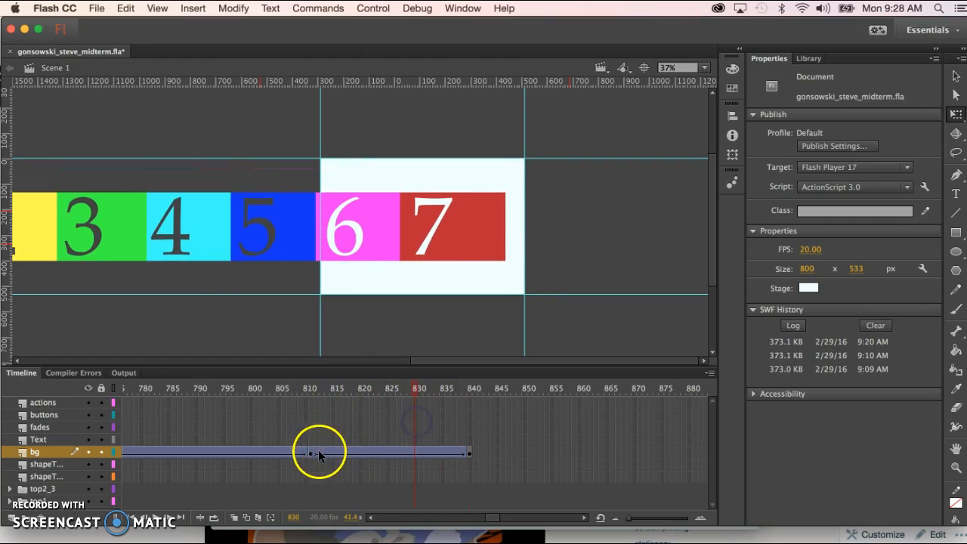
{"action": "left_click", "coordinate": [313, 454]}
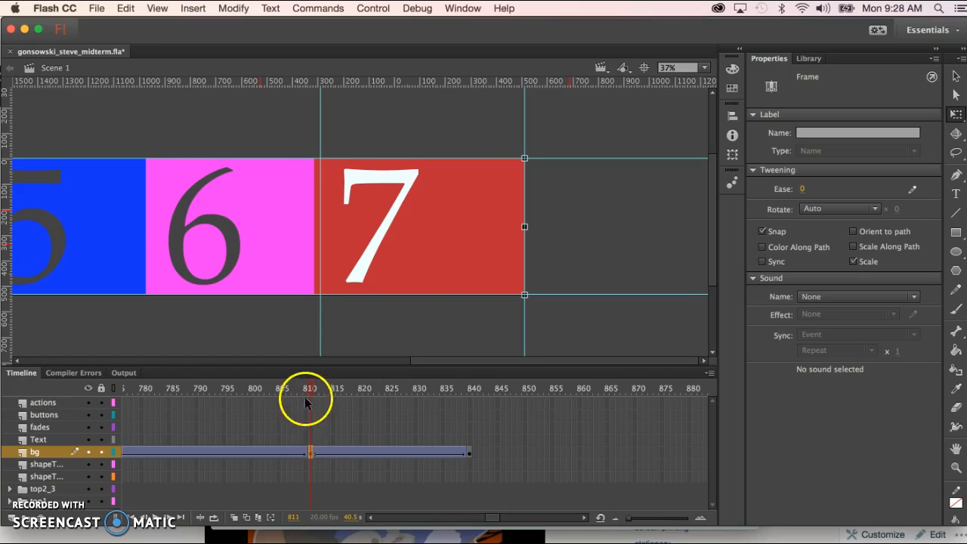
{"action": "left_click_drag", "start_coordinate": [313, 389], "coordinate": [475, 390]}
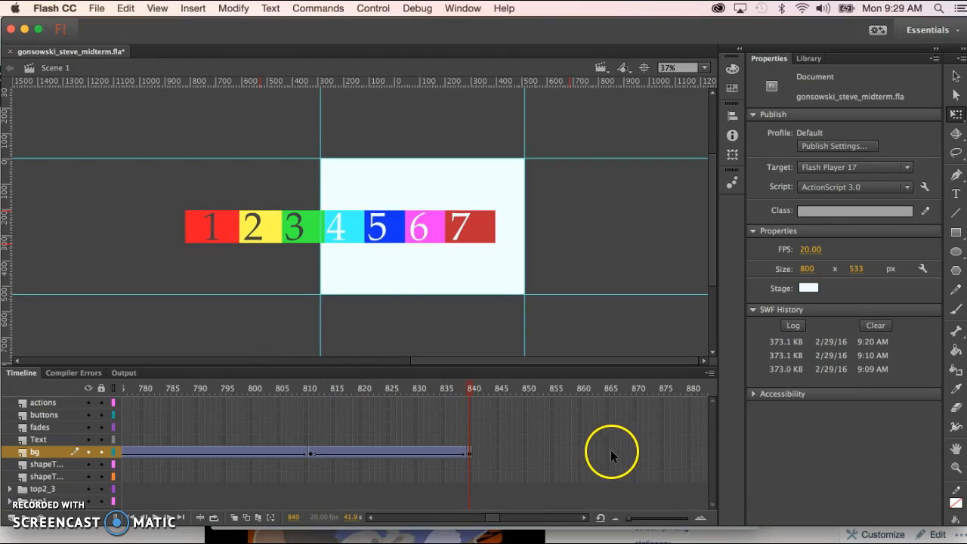
Step: Insert a keyframe at frame 868 on the bg layer and scale the bg graphic up to about 19363 × 2036 px
{"action": "left_click", "coordinate": [620, 452]}
{"action": "key", "text": "F5"}
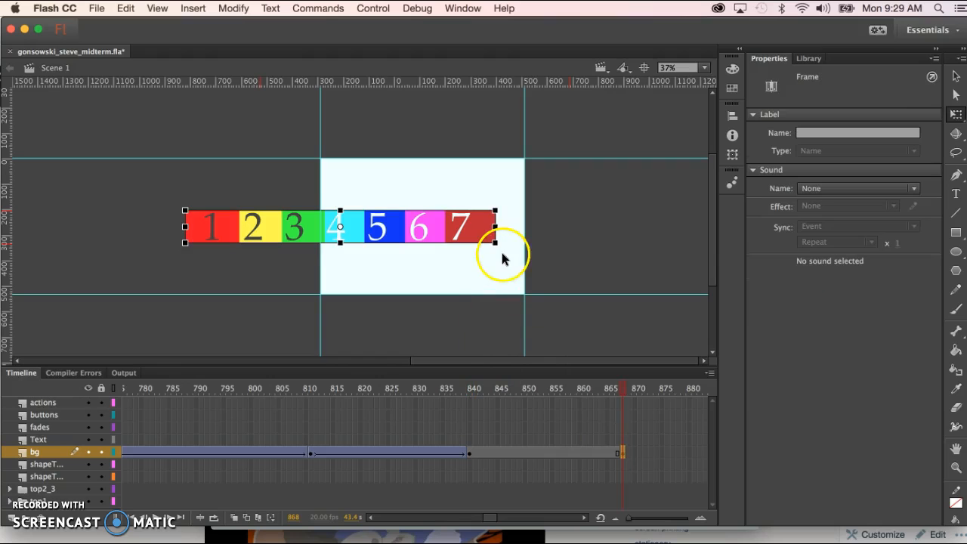
{"action": "left_click_drag", "start_coordinate": [495, 241], "coordinate": [625, 358]}
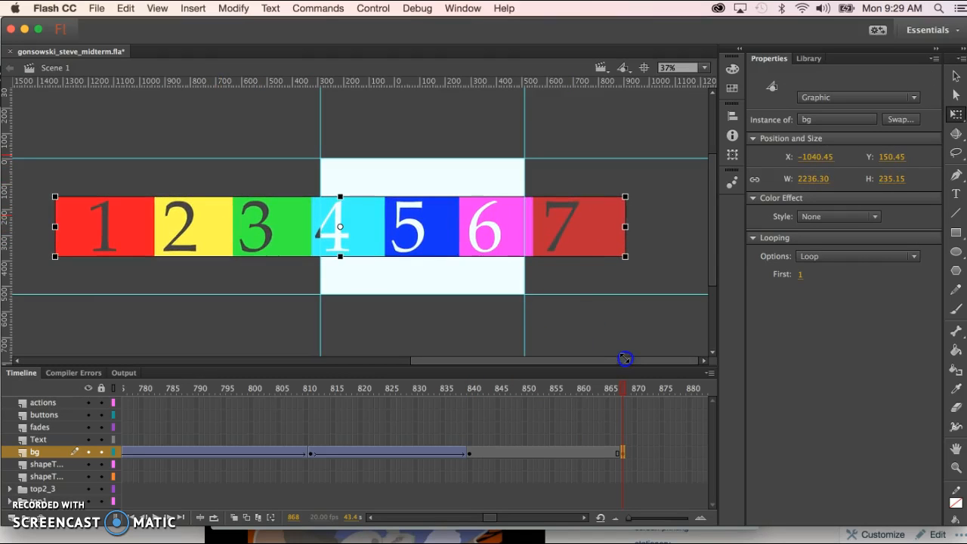
{"action": "key", "text": "super+minus"}
{"action": "key", "text": "super+minus"}
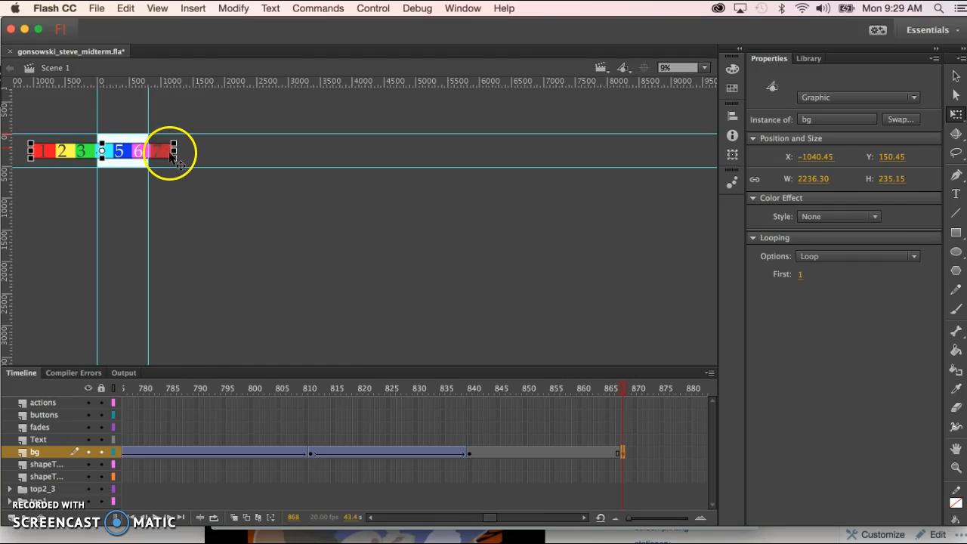
{"action": "left_click_drag", "start_coordinate": [174, 156], "coordinate": [737, 543]}
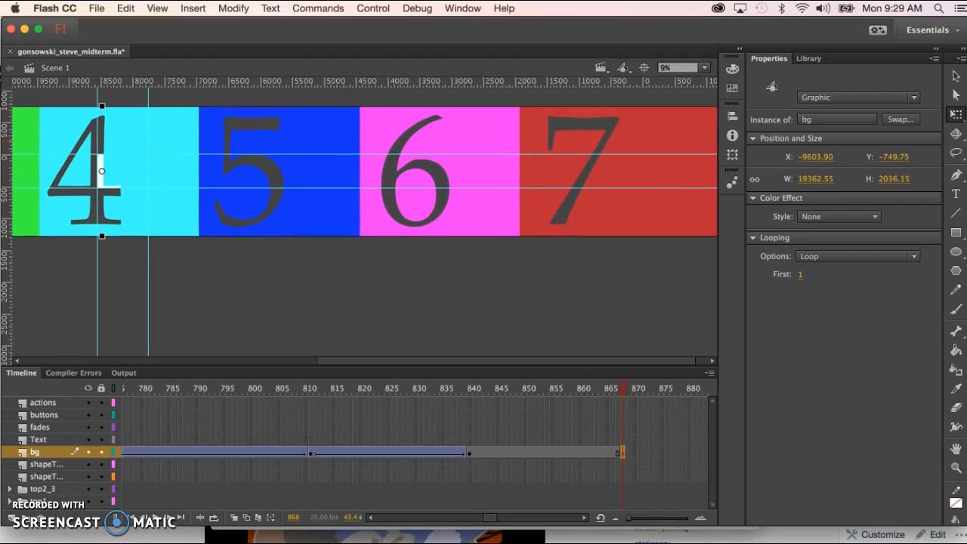
Step: Create a classic tween on the bg layer between frames 840 and 868, and scrub the timeline to preview the zoom-in
{"action": "right_click", "coordinate": [567, 452]}
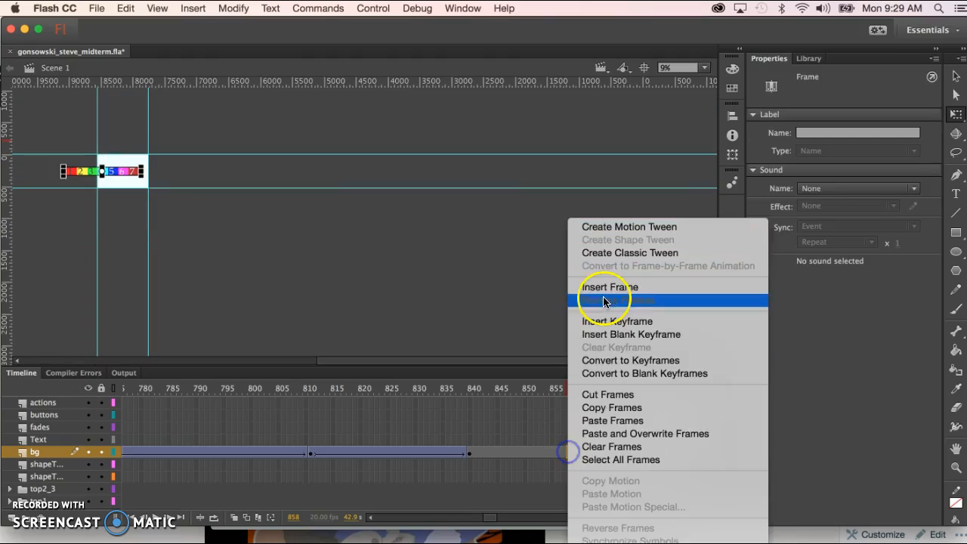
{"action": "left_click", "coordinate": [616, 253]}
{"action": "left_click_drag", "start_coordinate": [568, 390], "coordinate": [634, 475]}
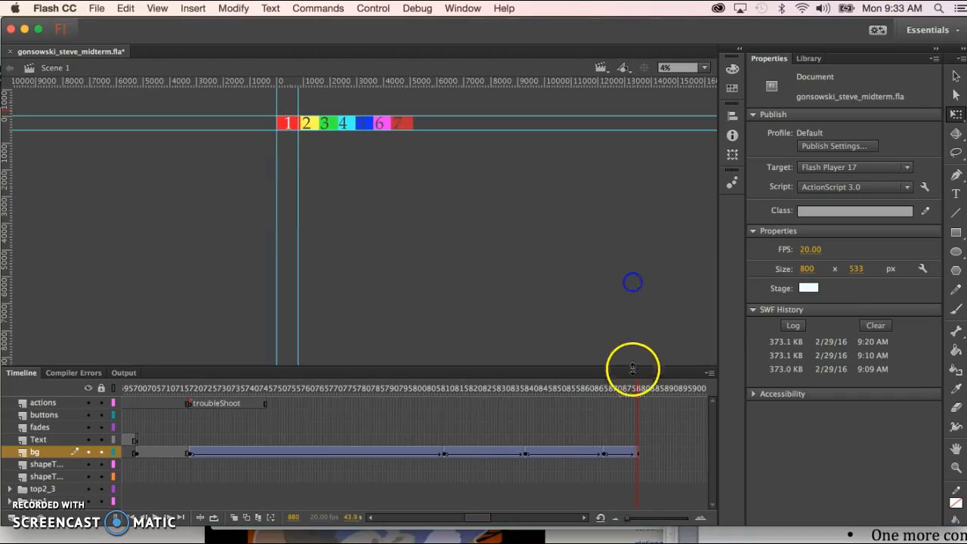
{"action": "mouse_move", "coordinate": [640, 388]}
{"action": "left_mouse_down"}
{"action": "mouse_move", "coordinate": [582, 391]}
{"action": "mouse_move", "coordinate": [647, 393]}
{"action": "left_mouse_up"}
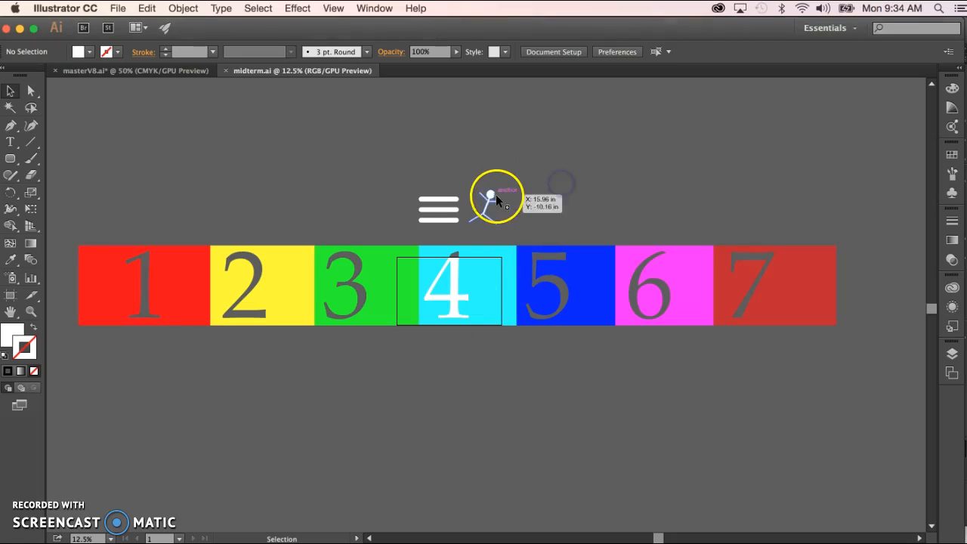
Step: Copy the white running stick figure above the numbered panels in midterm.ai and switch back to Flash CC
{"action": "left_click", "coordinate": [492, 198]}
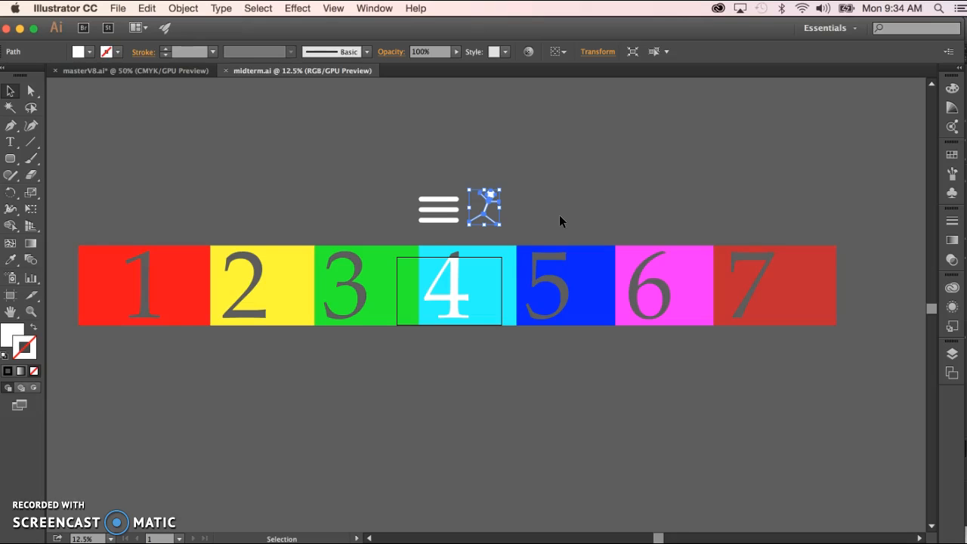
{"action": "key", "text": "a"}
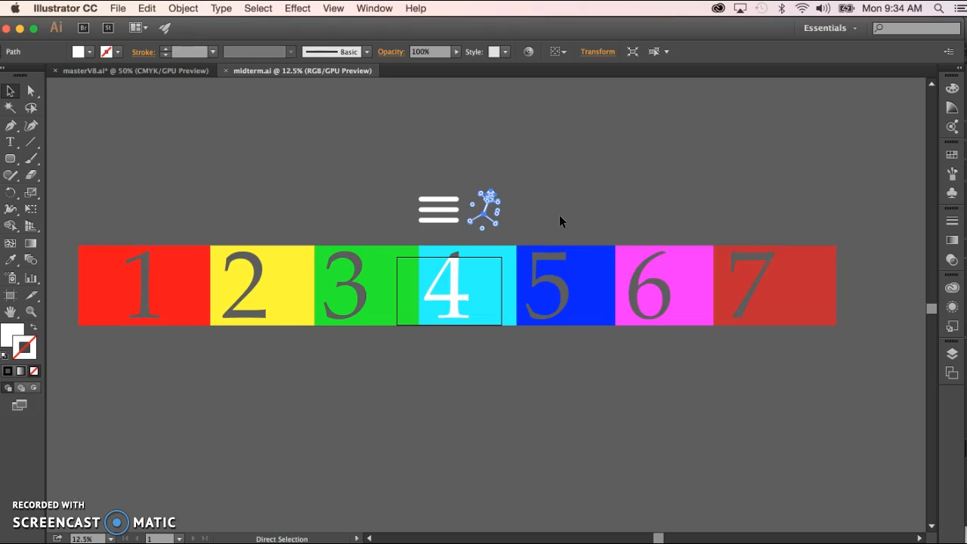
{"action": "key", "text": "v"}
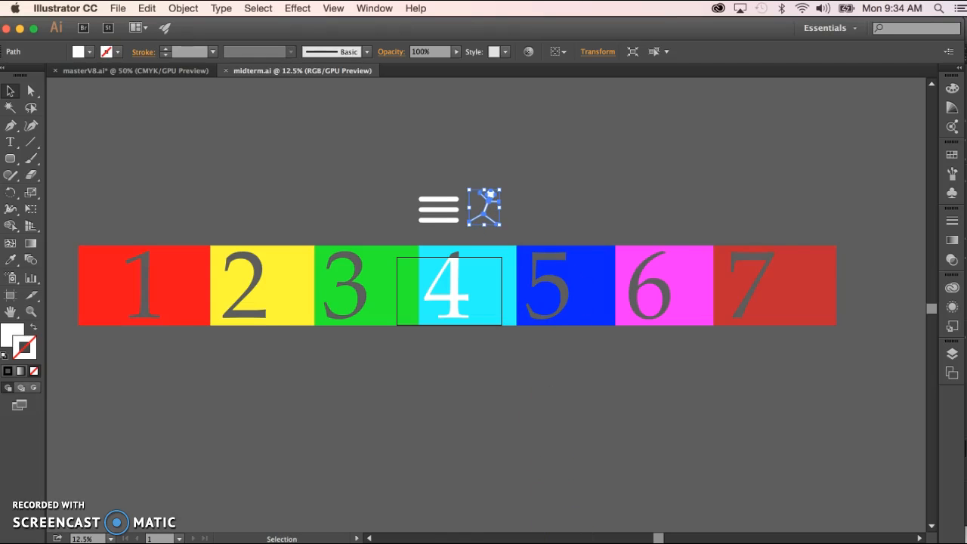
{"action": "key", "text": "super+Tab"}
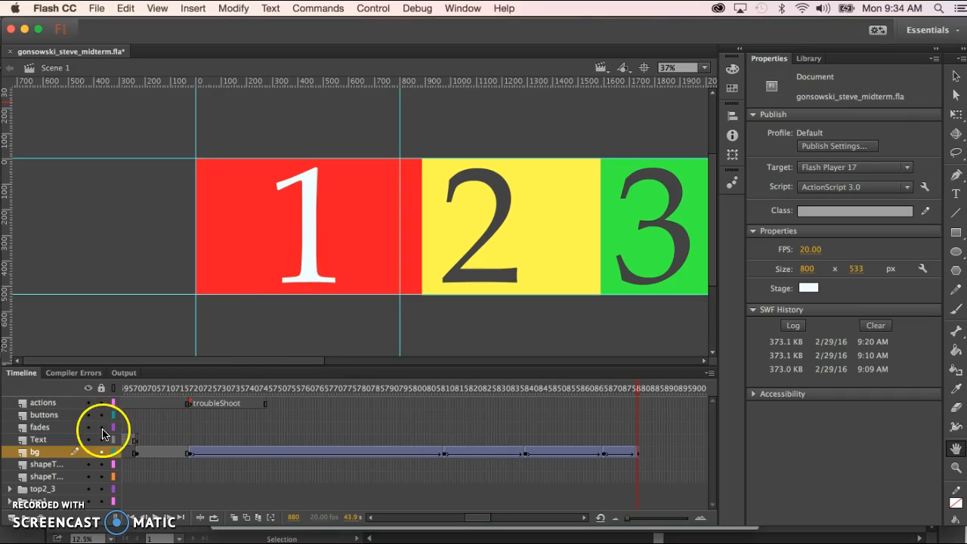
Step: Add a new layer directly above the bg layer and name it "run"
{"action": "left_click", "coordinate": [12, 517]}
{"action": "left_click", "coordinate": [44, 454]}
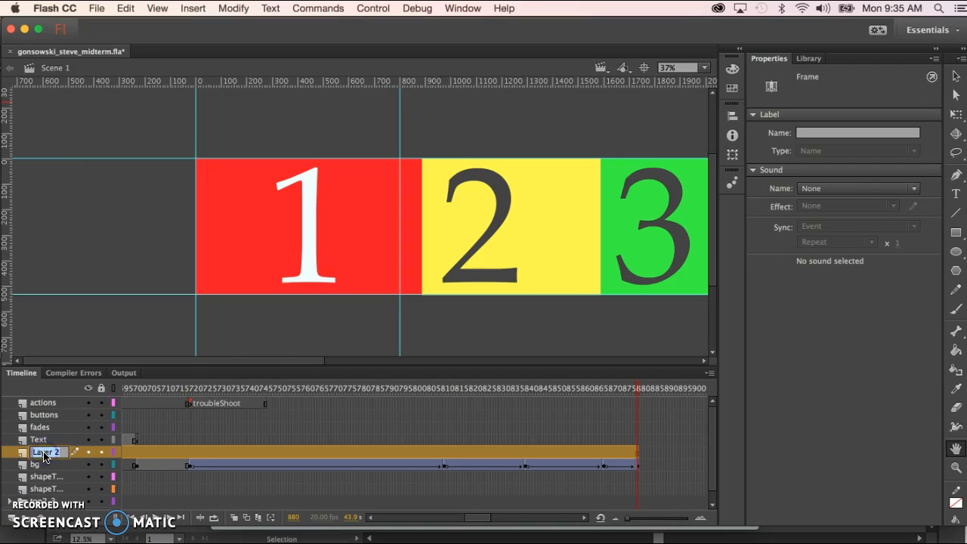
{"action": "type", "text": "run"}
{"action": "key", "text": "Return"}
Step: Add a keyframe at frame 880 on the run layer and paste the stick figure using AI file importer preferences, with recommended settings and Maintain layers off
{"action": "left_click", "coordinate": [636, 452]}
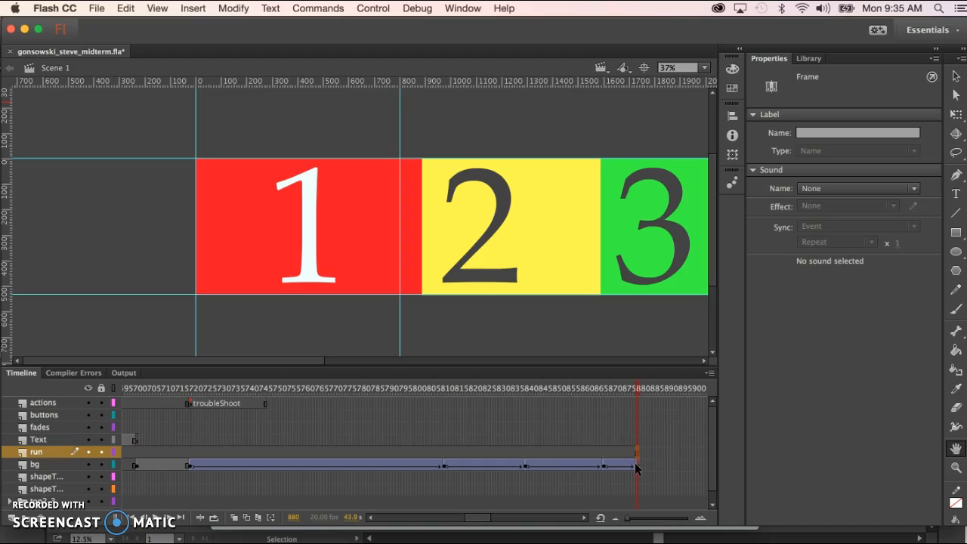
{"action": "left_click", "coordinate": [629, 517]}
{"action": "key", "text": "super+v"}
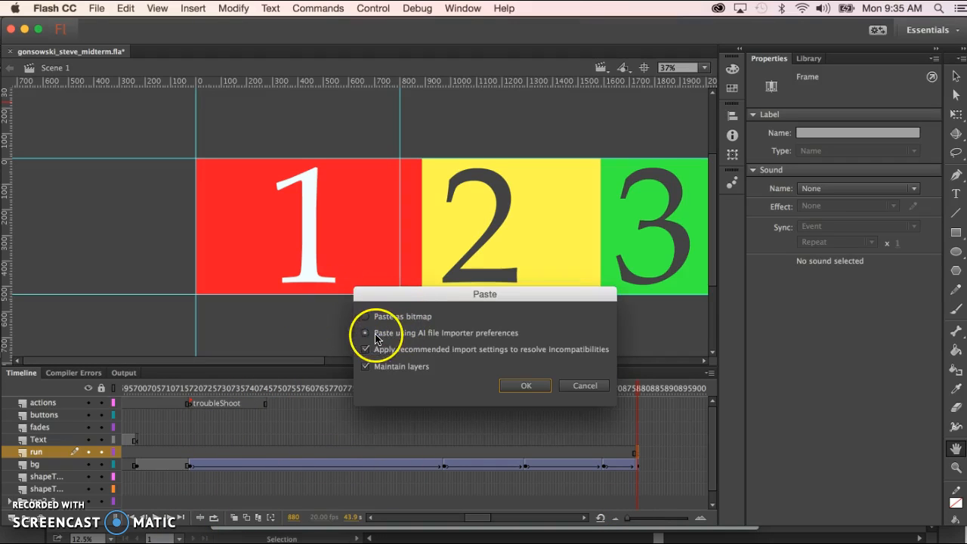
{"action": "left_click", "coordinate": [366, 366]}
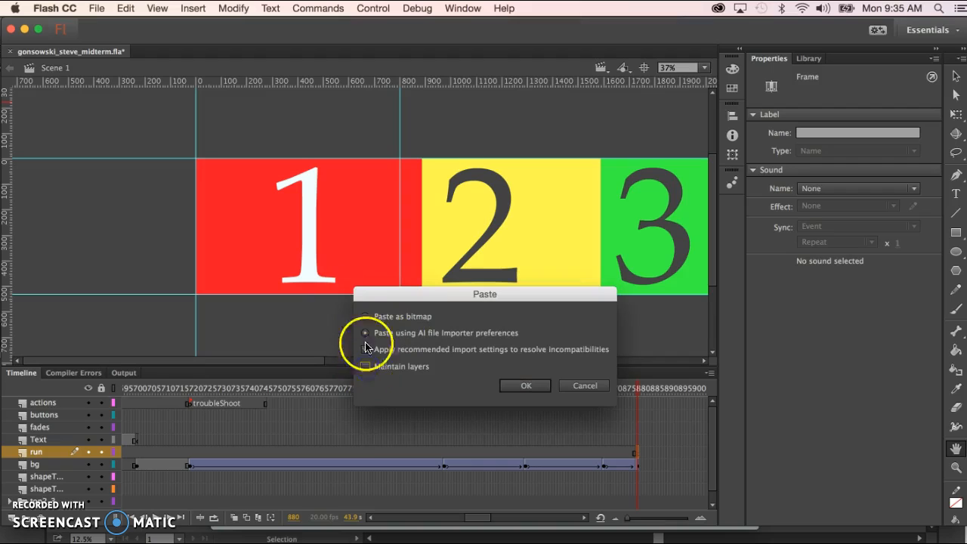
{"action": "left_click", "coordinate": [525, 385]}
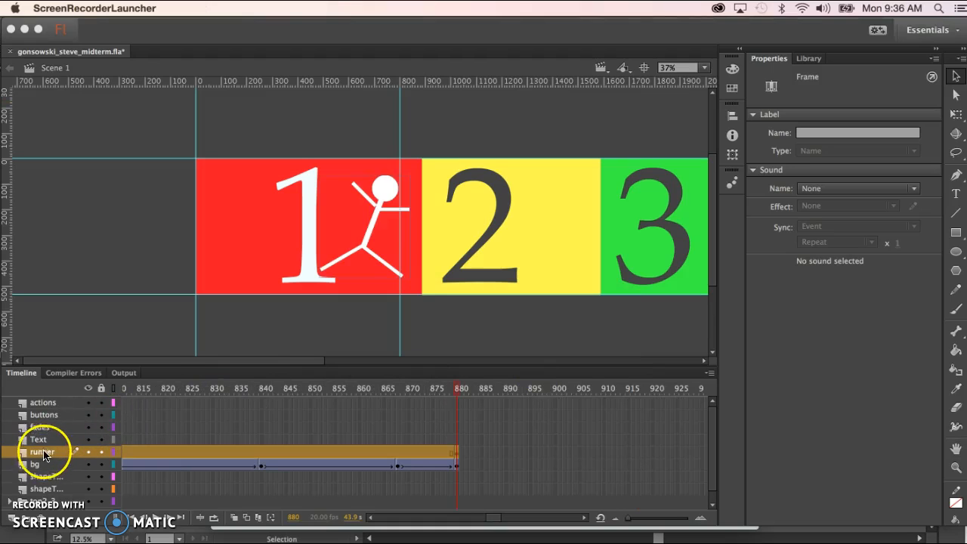
Step: Convert the stick figure at frame 880 on the runner layer to a symbol named "runner" and open it for editing
{"action": "left_click", "coordinate": [43, 453]}
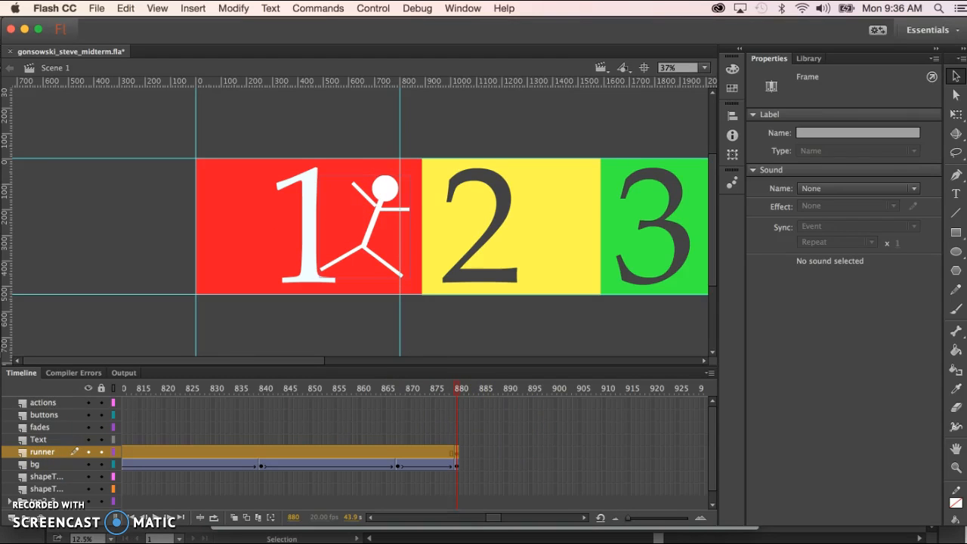
{"action": "key", "text": "F8"}
{"action": "type", "text": "runner"}
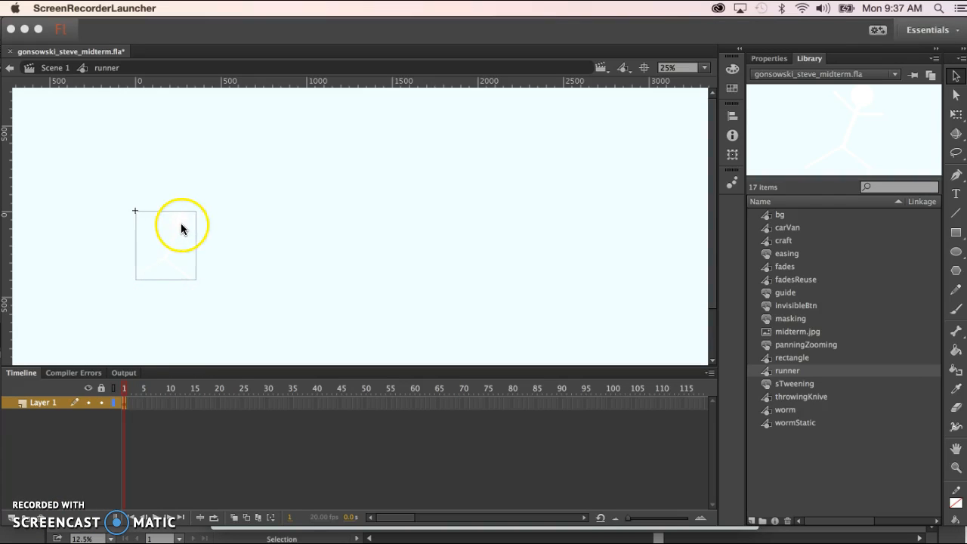
Step: Set the stage colour to black, #000000, so the white stick figure contrasts with the background
{"action": "left_click", "coordinate": [778, 61]}
{"action": "left_click", "coordinate": [772, 63]}
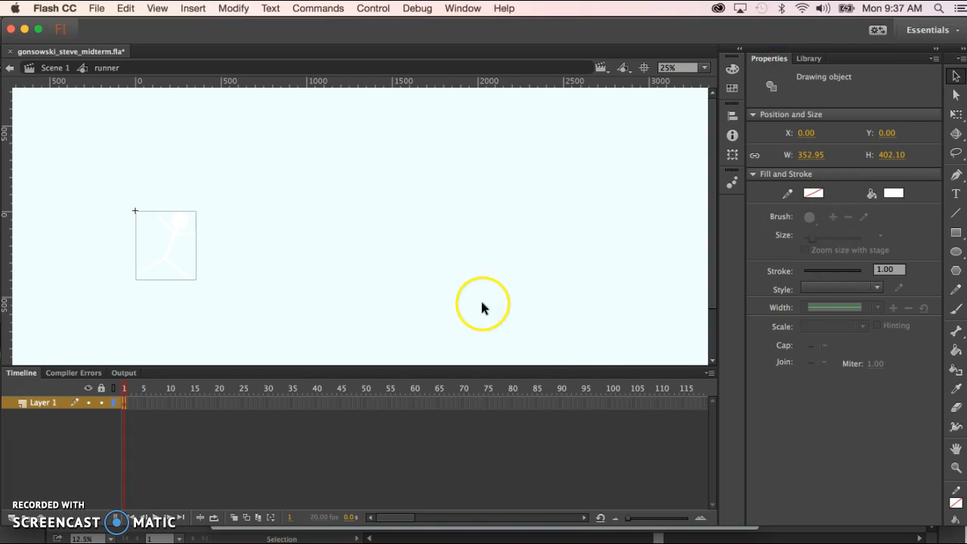
{"action": "left_click", "coordinate": [543, 323]}
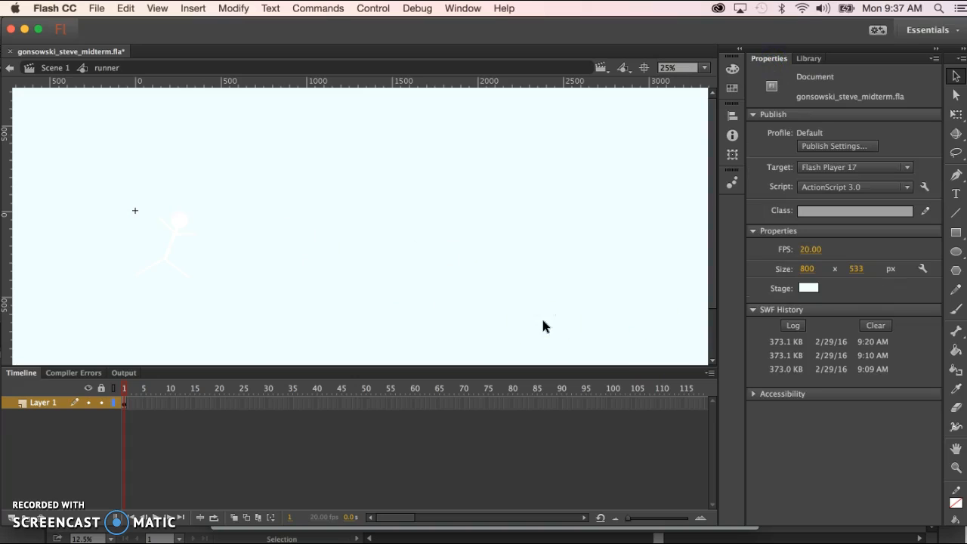
{"action": "left_click", "coordinate": [809, 288]}
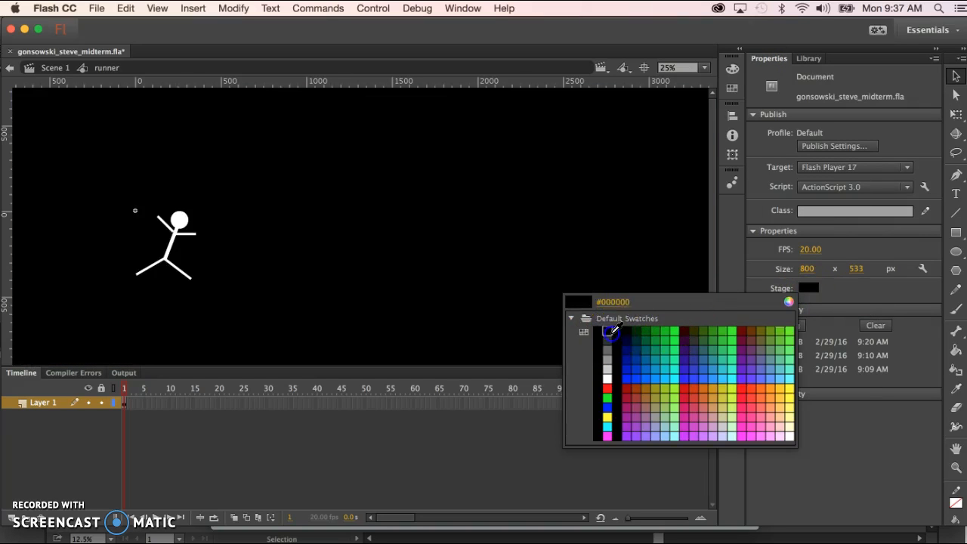
{"action": "left_click", "coordinate": [612, 331]}
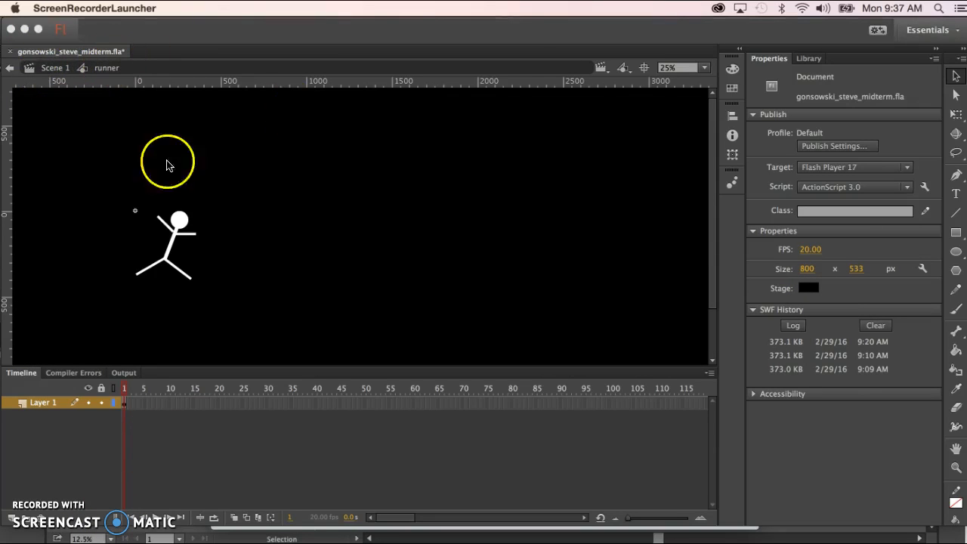
Step: Place a horizontal ruler guide just below the stick figure's feet as a ground line
{"action": "left_click", "coordinate": [238, 86]}
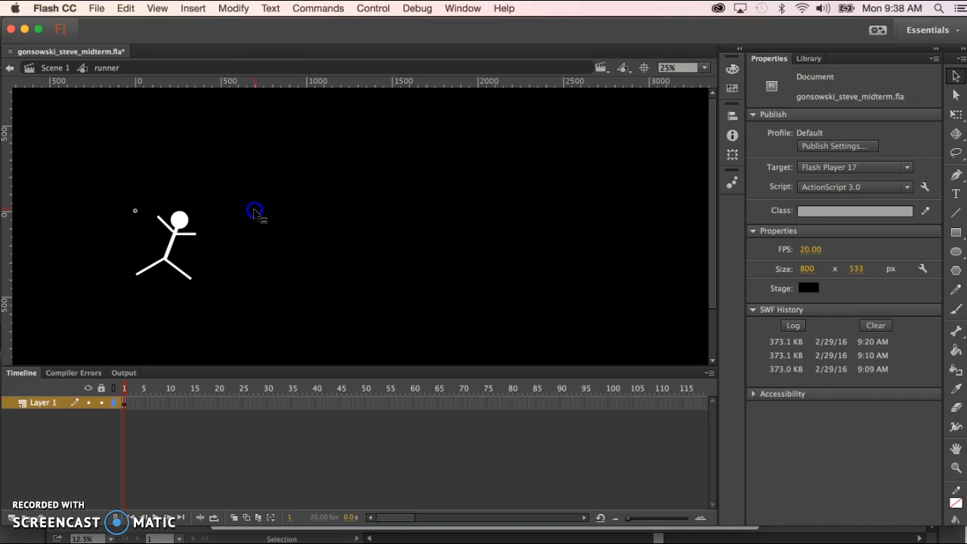
{"action": "left_click_drag", "start_coordinate": [254, 300], "coordinate": [252, 300]}
{"action": "left_click_drag", "start_coordinate": [202, 84], "coordinate": [226, 260]}
{"action": "left_click_drag", "start_coordinate": [229, 300], "coordinate": [226, 296]}
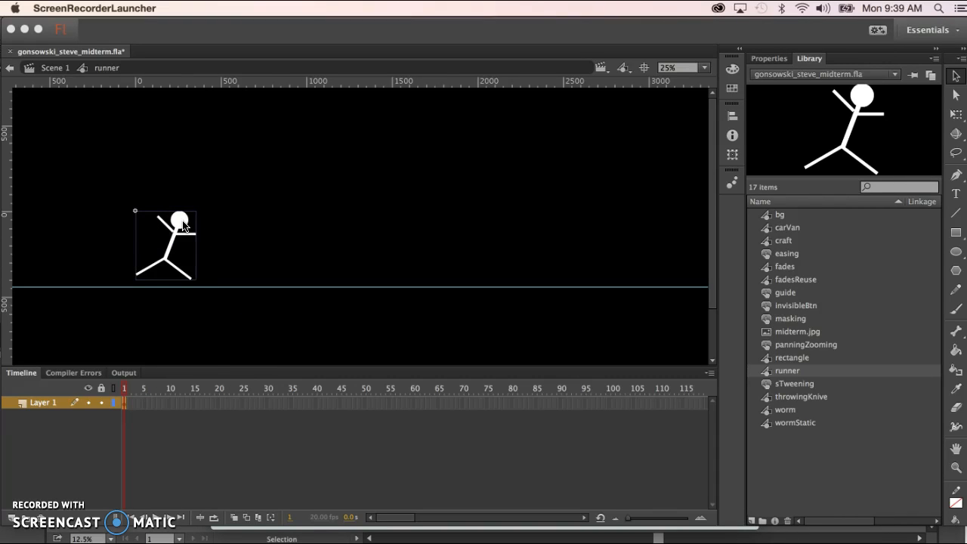
Step: Rotate the stick figure counterclockwise at frame 1 with Free Transform so it leans back with one foot near the ground guide
{"action": "left_click", "coordinate": [958, 114]}
{"action": "left_click", "coordinate": [175, 224]}
{"action": "left_click", "coordinate": [180, 220]}
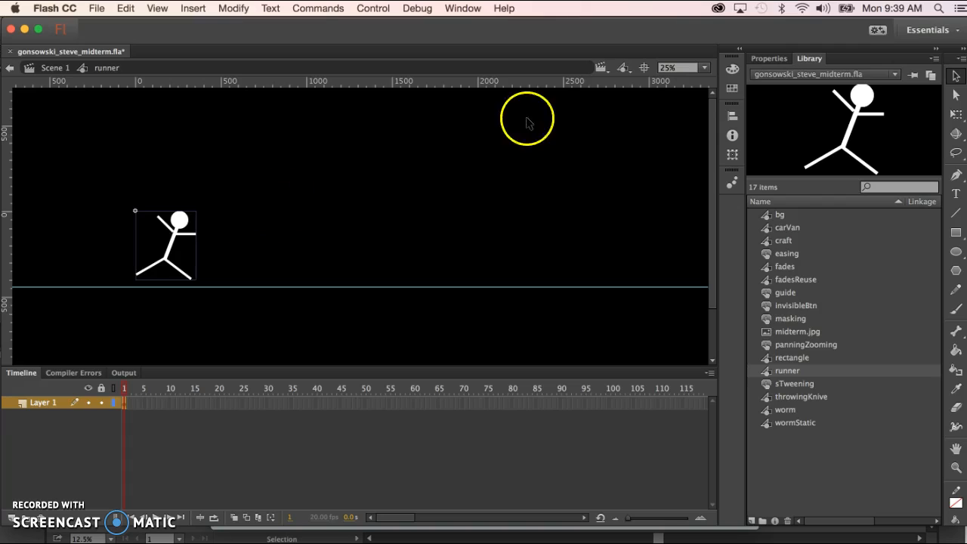
{"action": "left_click", "coordinate": [957, 116]}
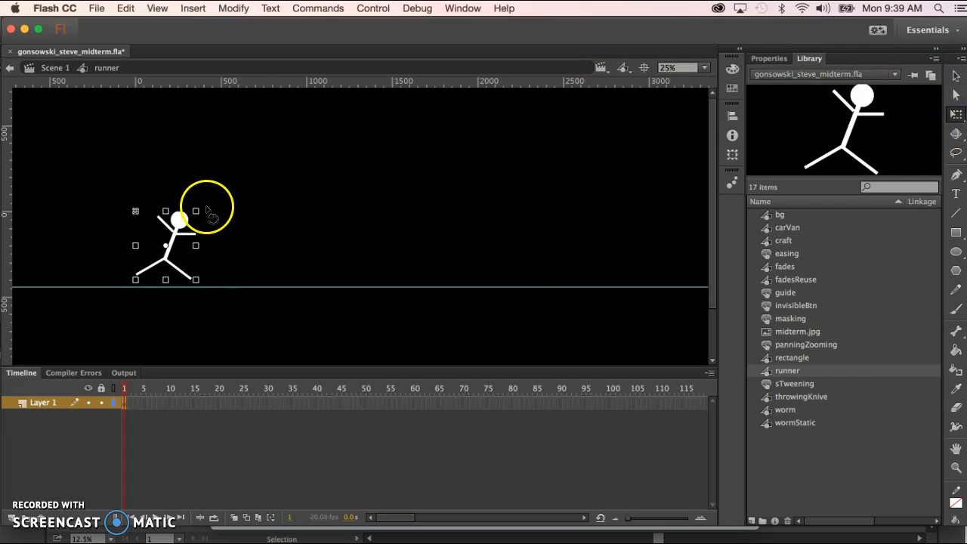
{"action": "left_click_drag", "start_coordinate": [201, 210], "coordinate": [182, 183]}
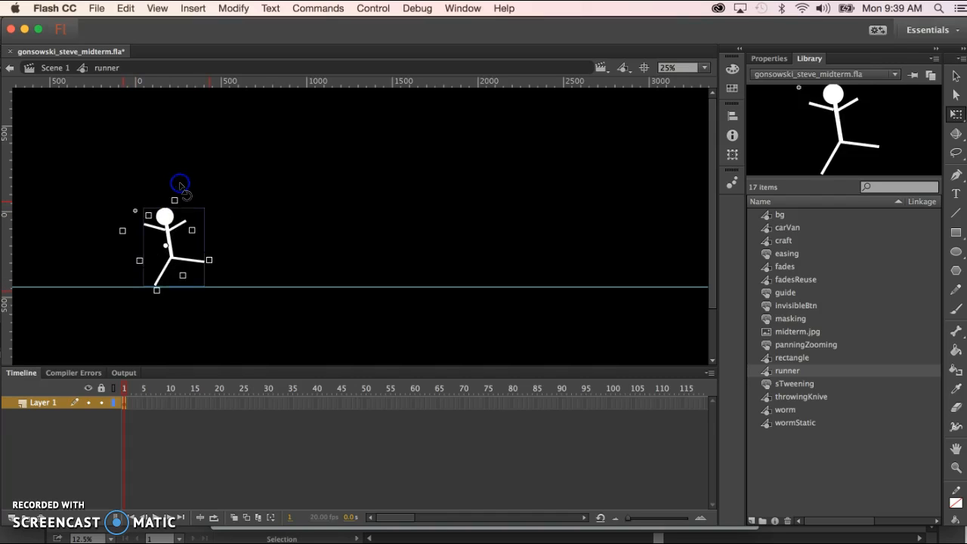
Step: Insert a keyframe at frame 15 and rotate the stick figure clockwise so it leans forward
{"action": "left_click", "coordinate": [126, 390]}
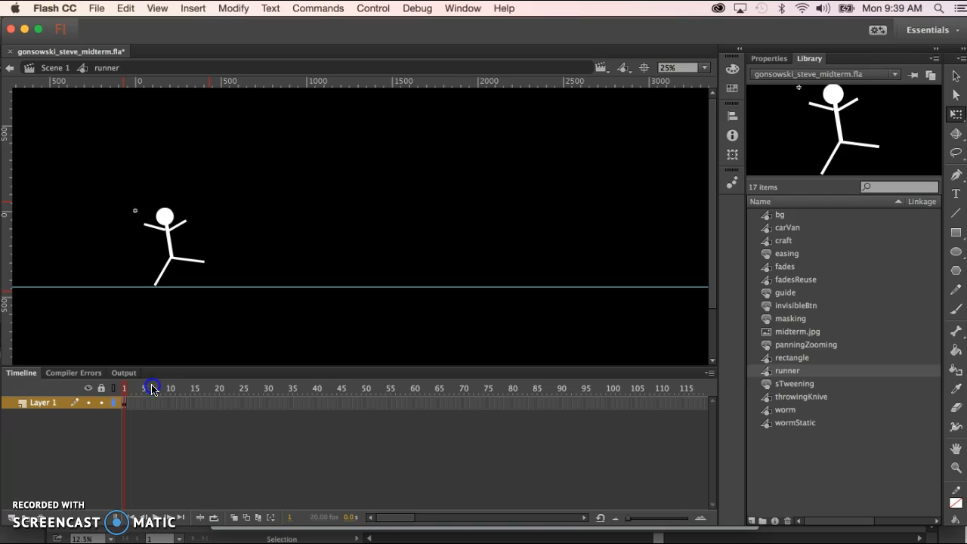
{"action": "left_click", "coordinate": [193, 404]}
{"action": "left_click", "coordinate": [187, 404]}
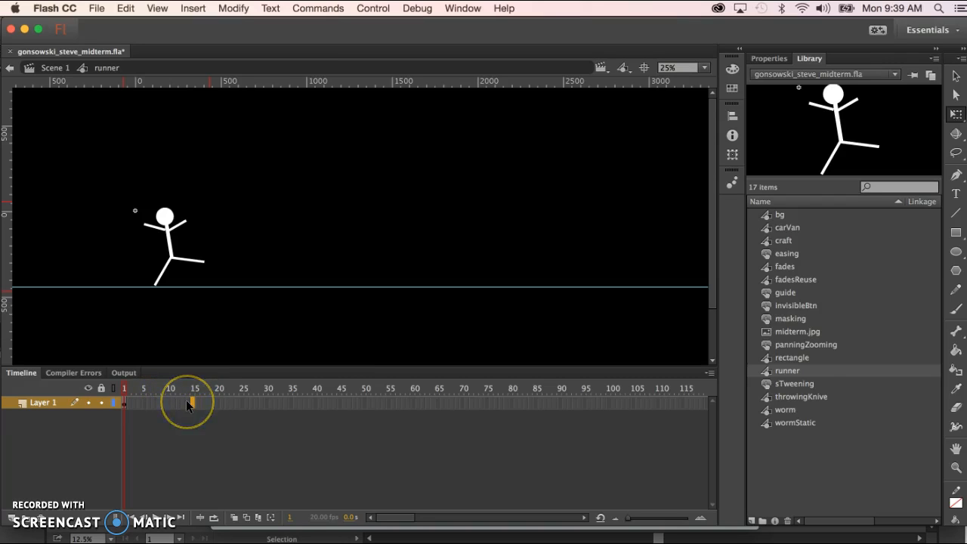
{"action": "key", "text": "F6"}
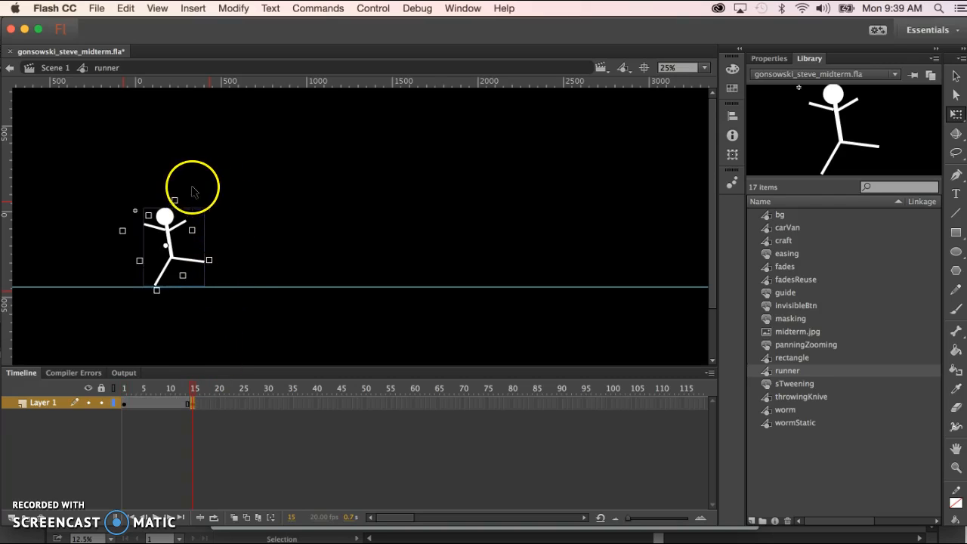
{"action": "left_click", "coordinate": [956, 113]}
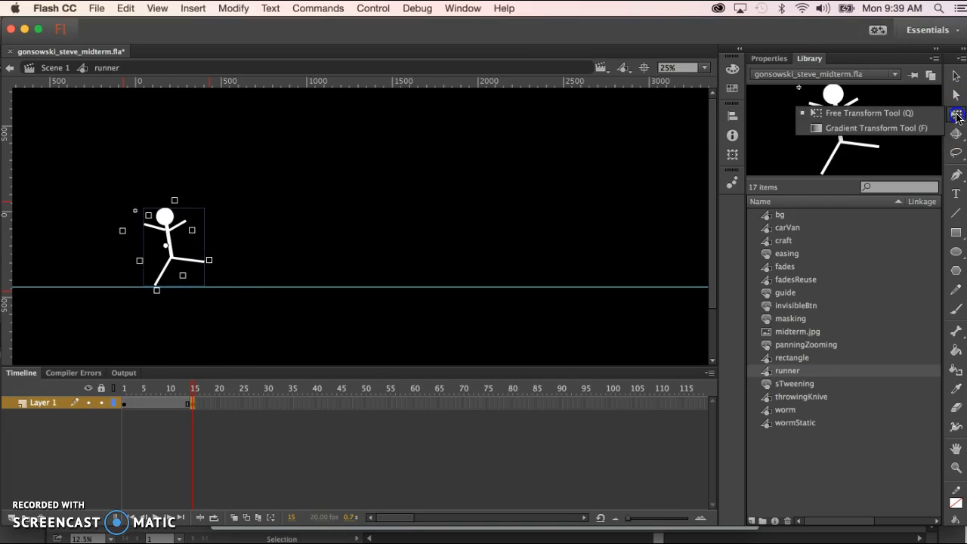
{"action": "left_click_drag", "start_coordinate": [187, 198], "coordinate": [222, 214]}
Step: Copy the frame 1 keyframe to frame 30 and create classic tweens across both spans of Layer 1
{"action": "left_click", "coordinate": [124, 403]}
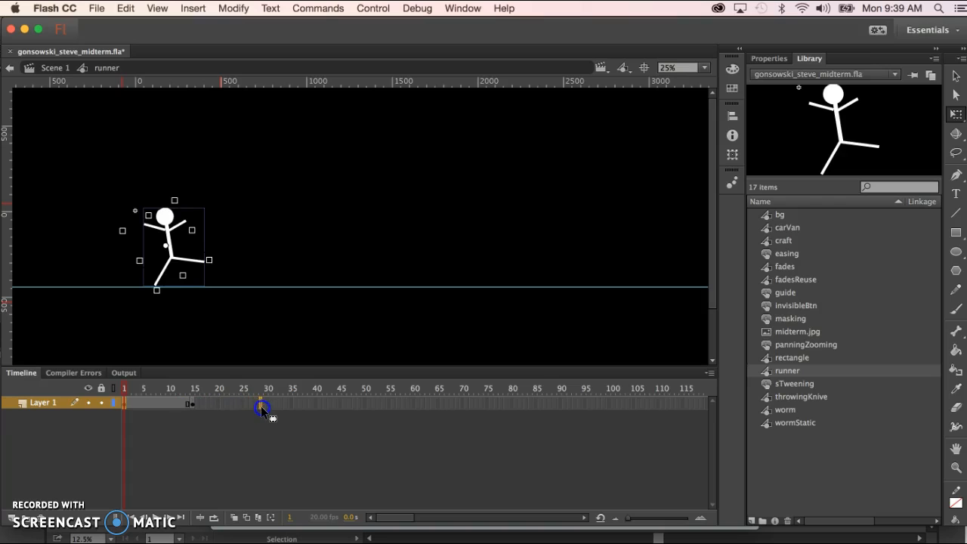
{"action": "key", "text": "F6"}
{"action": "left_click", "coordinate": [163, 402]}
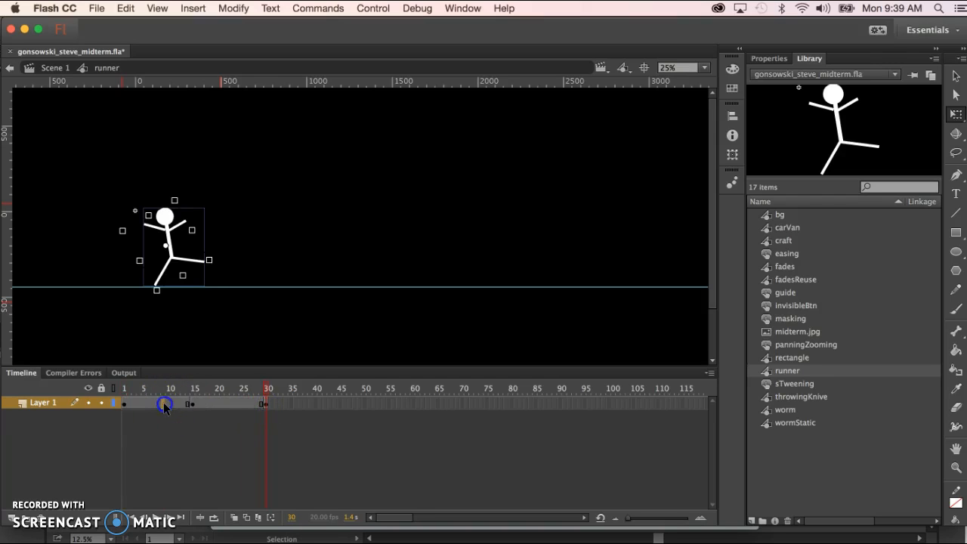
{"action": "left_click", "coordinate": [227, 402], "text": "shift"}
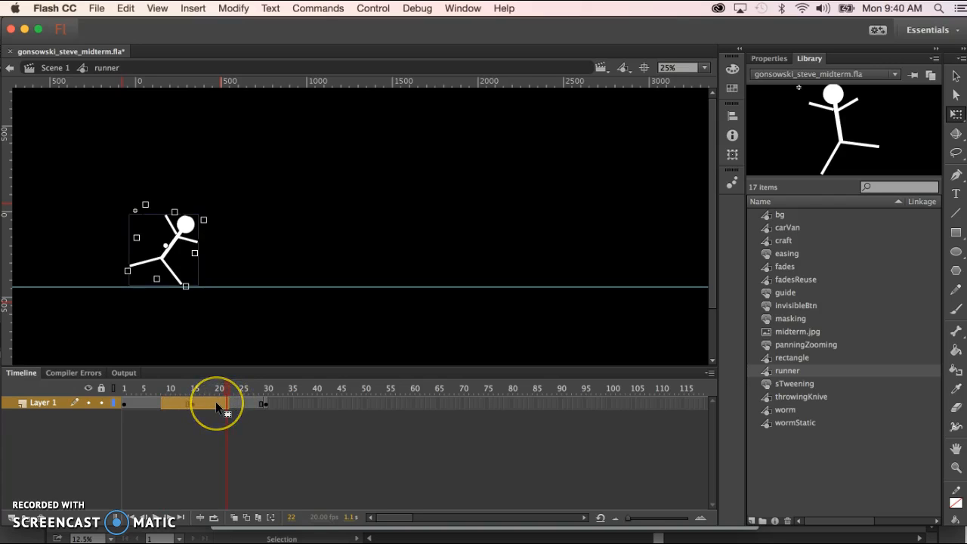
{"action": "right_click", "coordinate": [216, 402]}
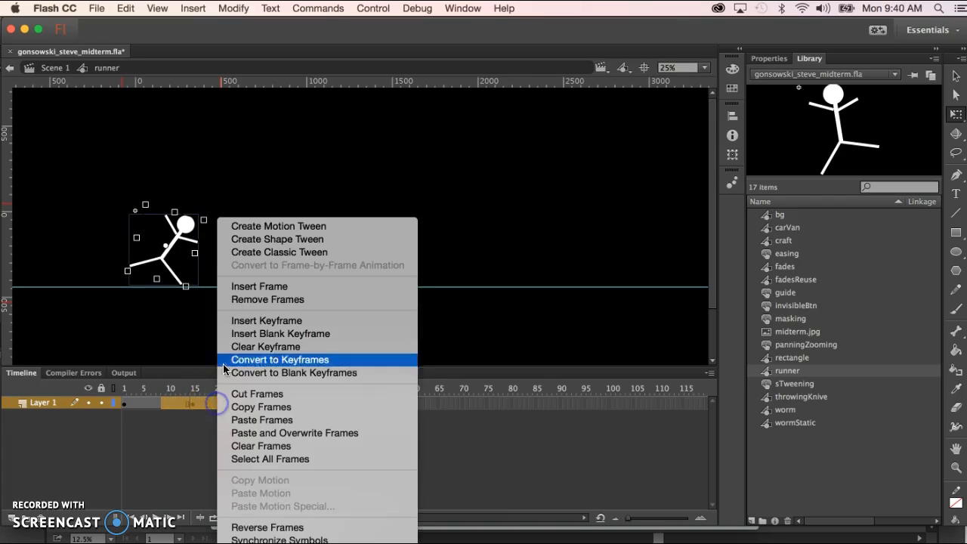
{"action": "left_click", "coordinate": [290, 252]}
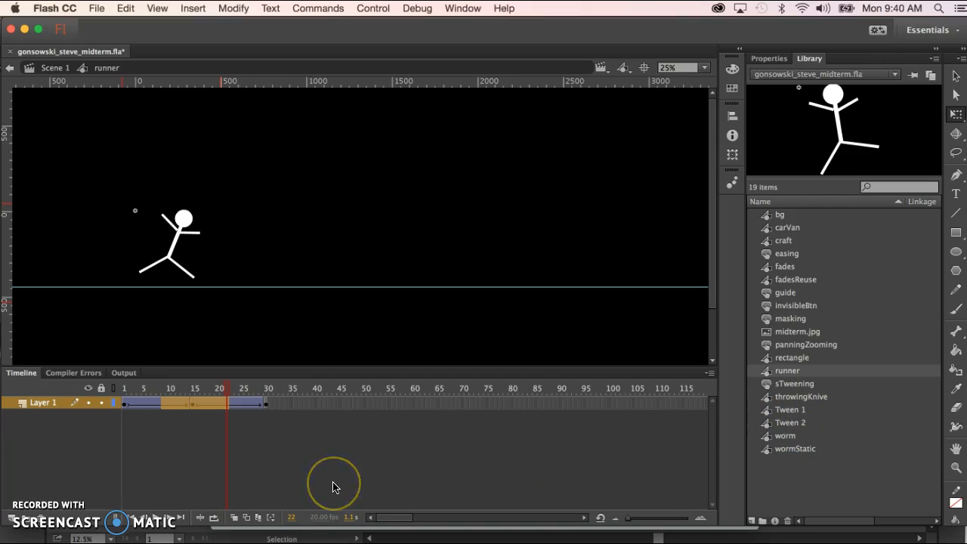
Step: Undo the classic tweens and delete the Tween 1 and Tween 2 symbols from the library
{"action": "key", "text": "super+z"}
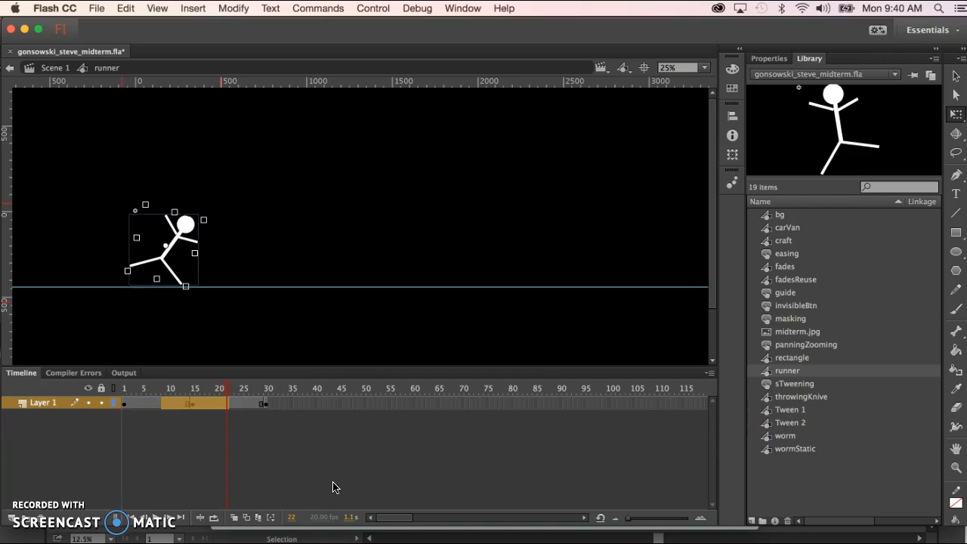
{"action": "left_click", "coordinate": [313, 460]}
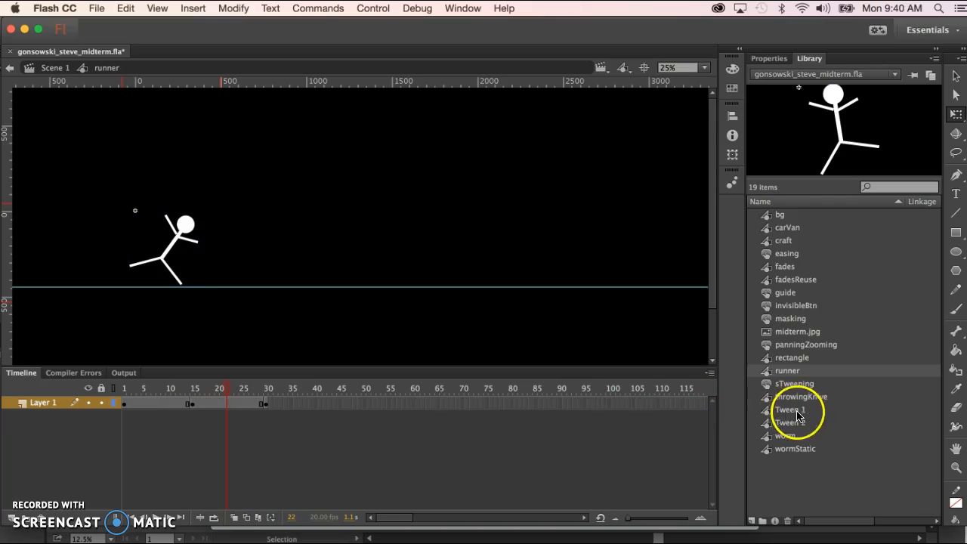
{"action": "left_click", "coordinate": [797, 412]}
{"action": "left_click", "coordinate": [786, 424]}
{"action": "left_click", "coordinate": [787, 521]}
{"action": "left_click", "coordinate": [331, 380]}
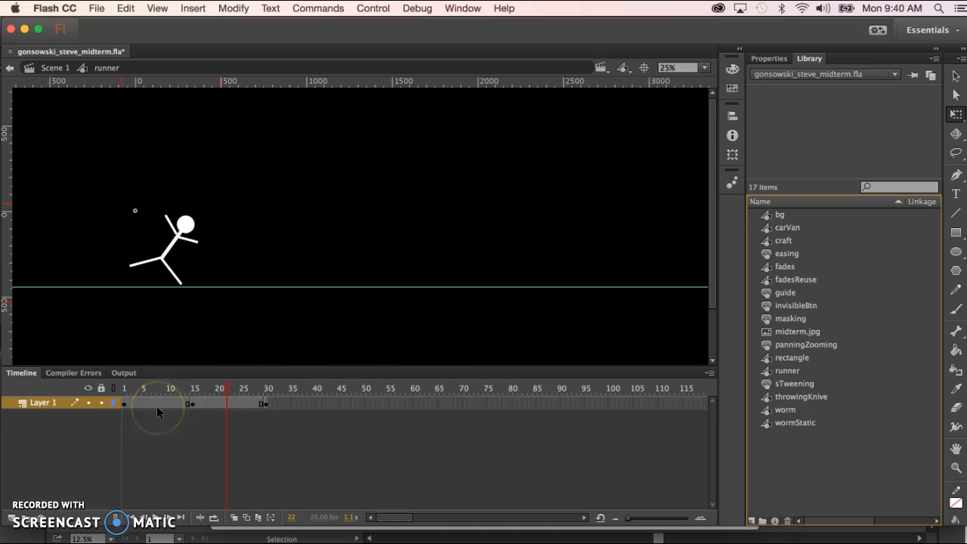
Step: Undo the library deletion and the keyframes at frames 30 and 15, going back to only the leaning-back pose at frame 1
{"action": "key", "text": "super+z"}
{"action": "key", "text": "super+z"}
{"action": "key", "text": "super+z"}
{"action": "key", "text": "super+z"}
{"action": "key", "text": "super+z"}
{"action": "key", "text": "super+z"}
{"action": "key", "text": "super+z"}
{"action": "key", "text": "super+z"}
{"action": "key", "text": "super+z"}
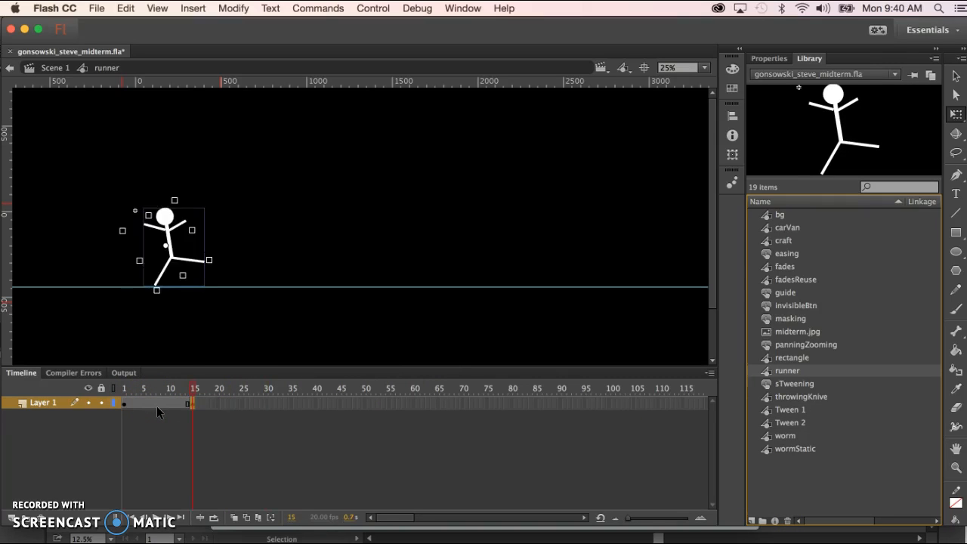
{"action": "key", "text": "super+z"}
{"action": "key", "text": "super+z"}
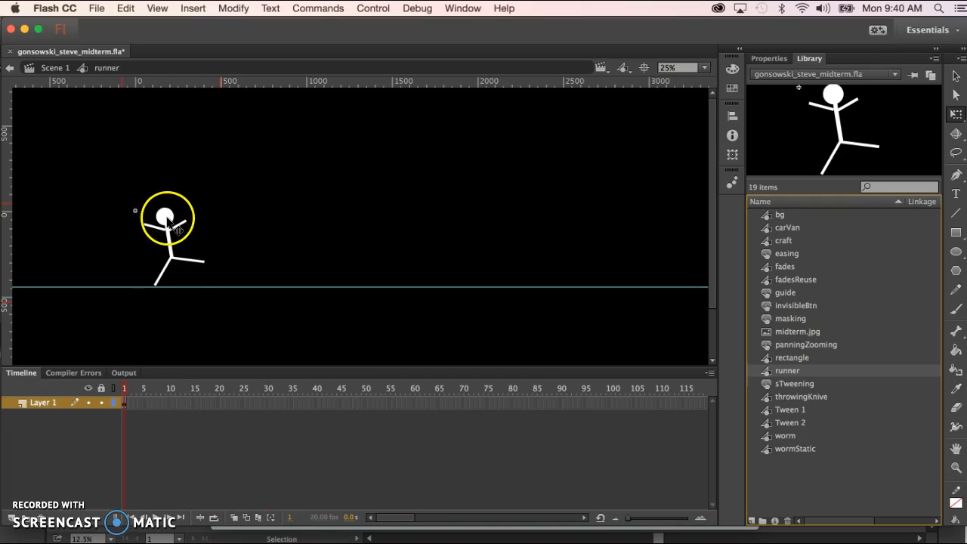
Step: Check the stick figure's object type in its properties and convert it to a graphic symbol named "runnerStatic"
{"action": "left_click", "coordinate": [177, 228]}
{"action": "left_click", "coordinate": [321, 237]}
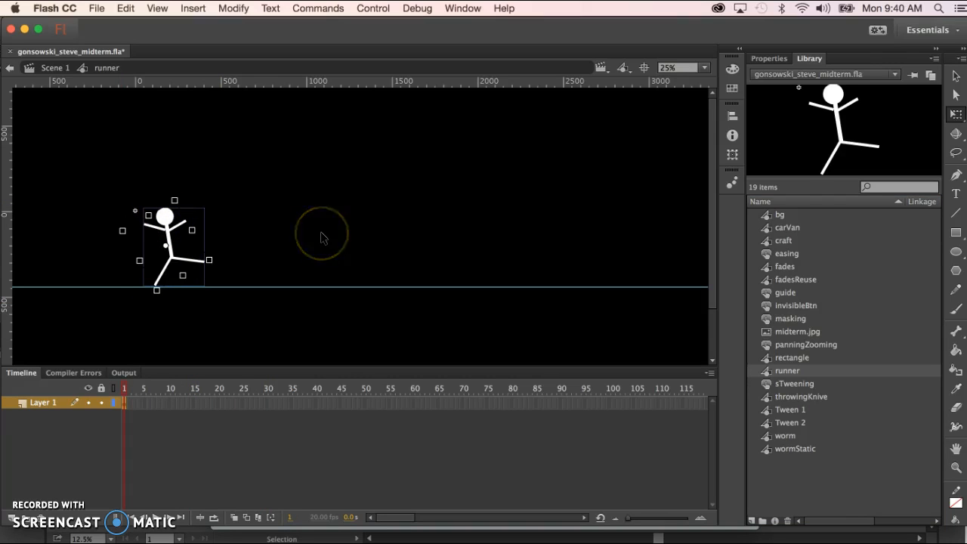
{"action": "left_click", "coordinate": [321, 237]}
{"action": "left_click", "coordinate": [193, 323]}
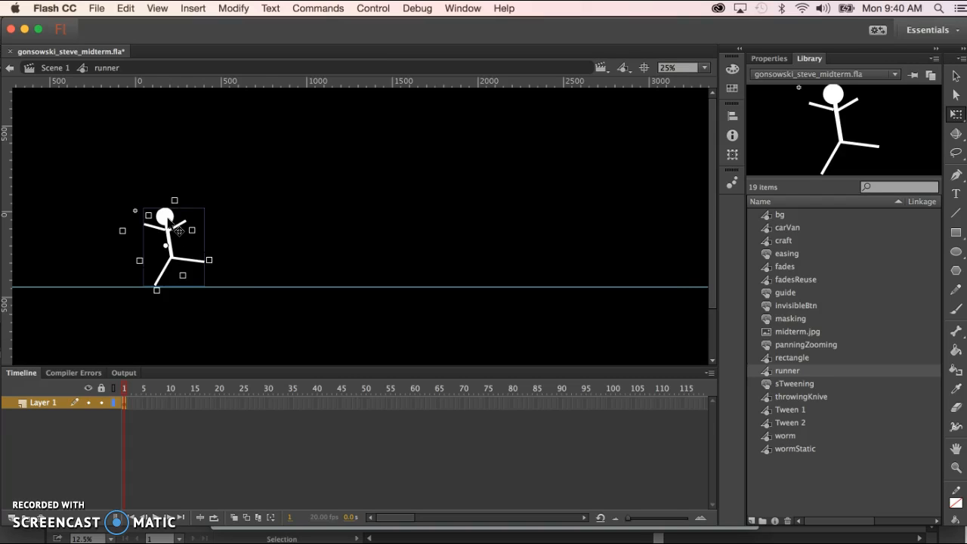
{"action": "left_click", "coordinate": [769, 58]}
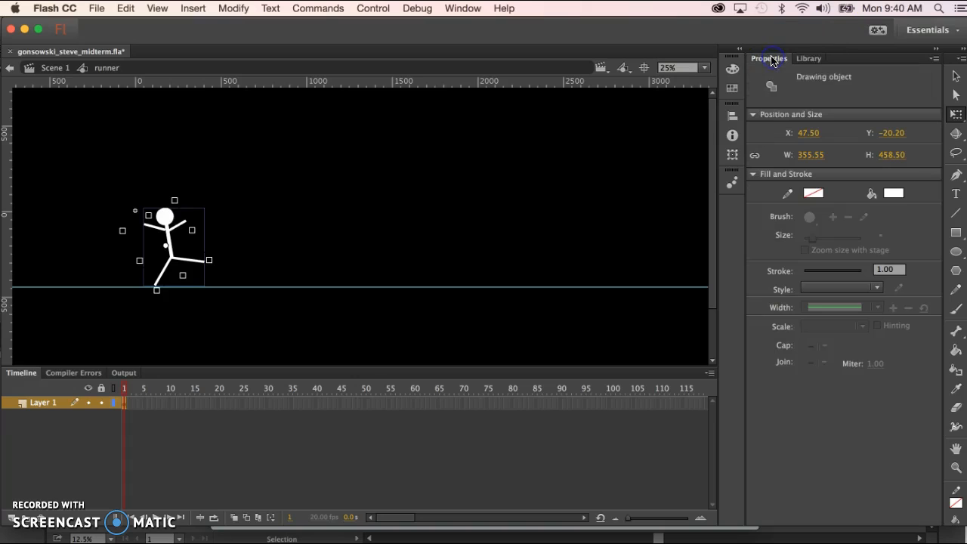
{"action": "left_click", "coordinate": [818, 83]}
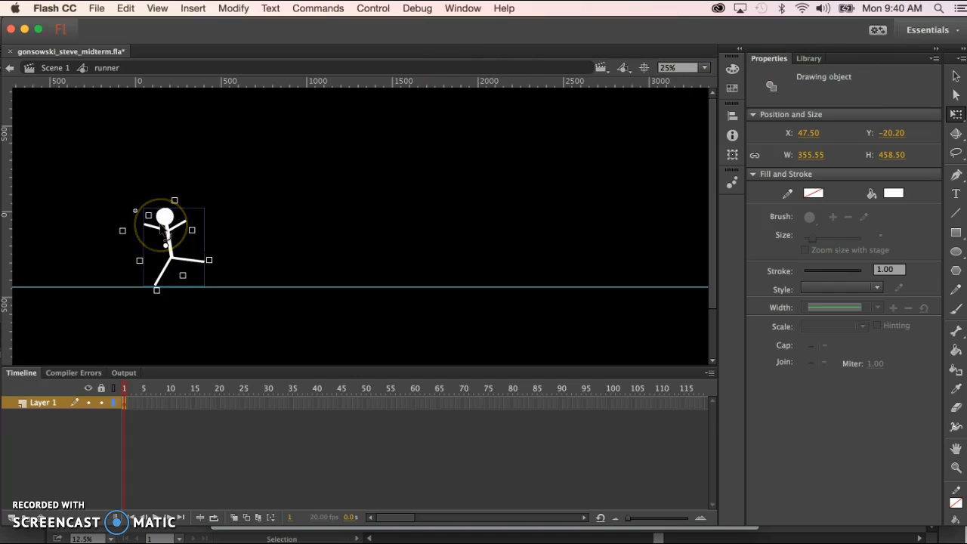
{"action": "key", "text": "F8"}
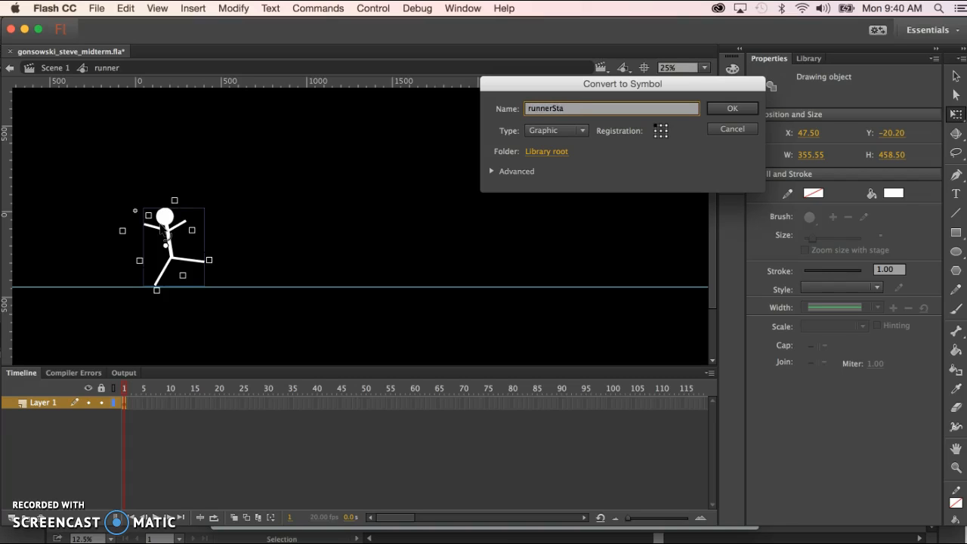
{"action": "type", "text": "runnerStatic"}
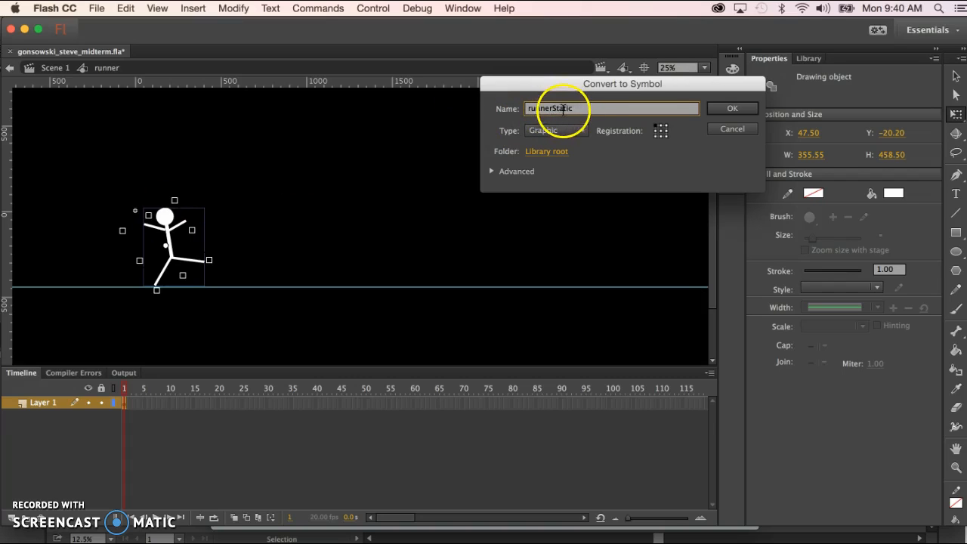
{"action": "left_click", "coordinate": [733, 109]}
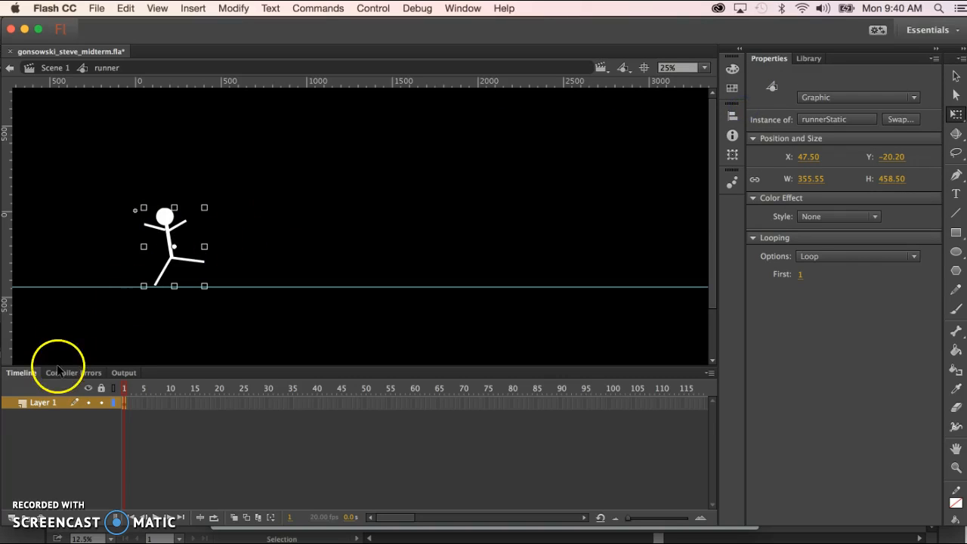
Step: Insert a keyframe at frame 15 and rotate the runnerStatic instance clockwise so it leans forward
{"action": "left_click", "coordinate": [193, 403]}
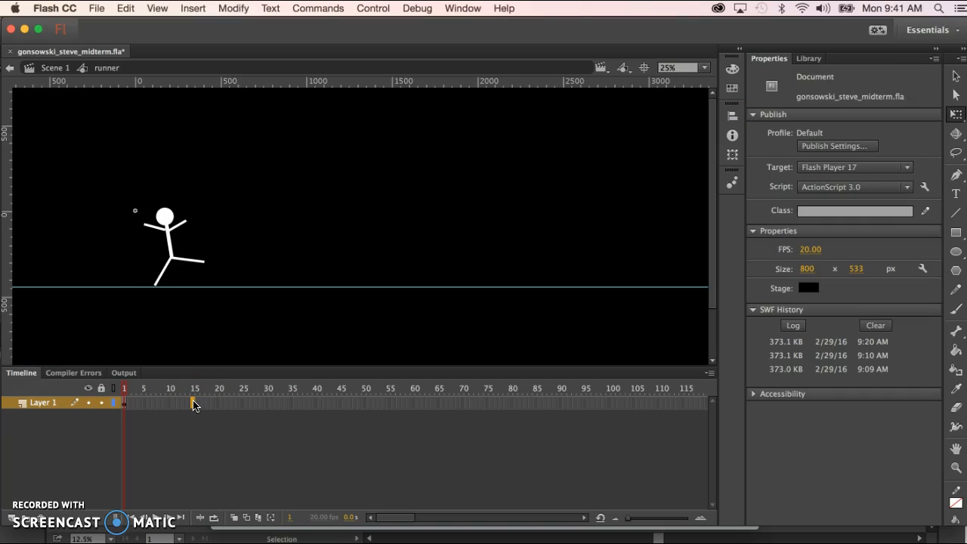
{"action": "key", "text": "F6"}
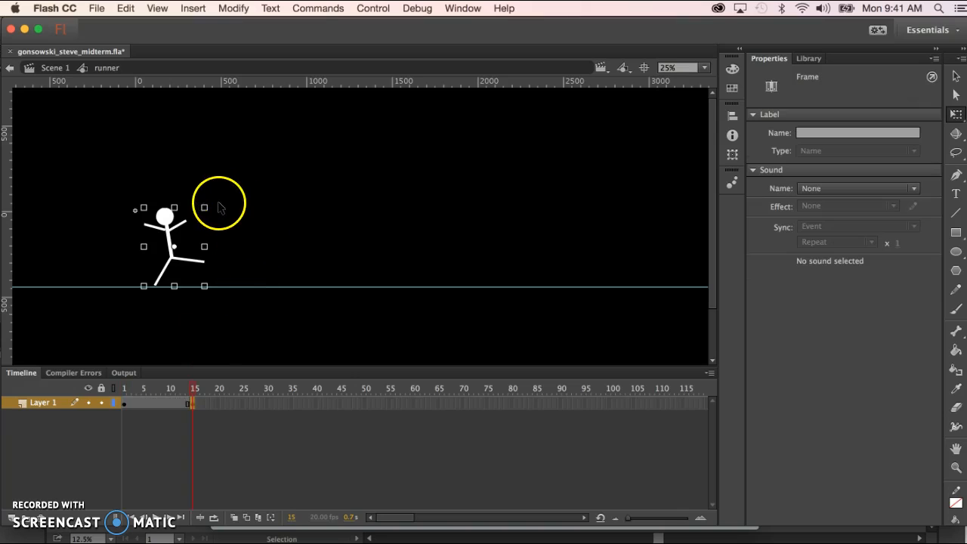
{"action": "left_click_drag", "start_coordinate": [217, 208], "coordinate": [238, 222]}
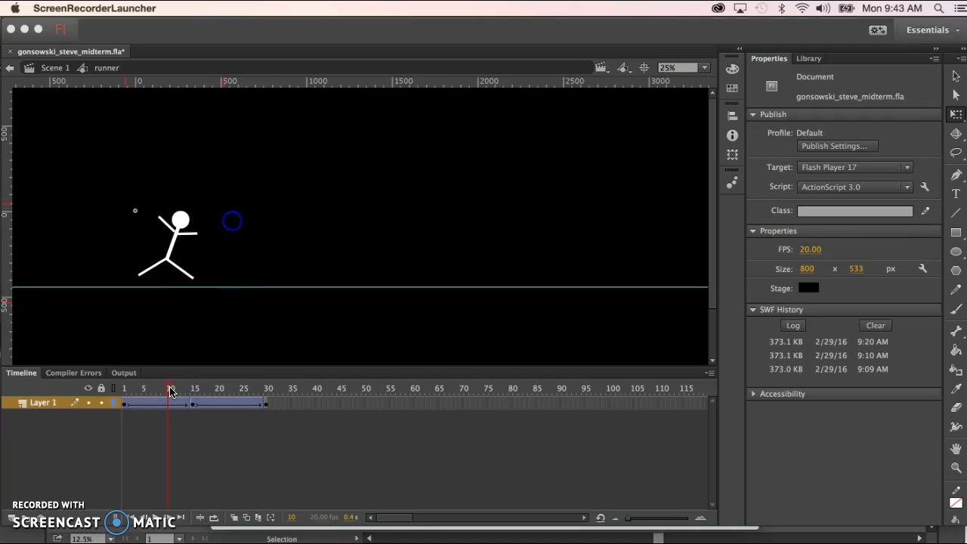
Step: Scrub through the runner symbol's classic tweens and test the scene to check the running motion
{"action": "left_click", "coordinate": [171, 390]}
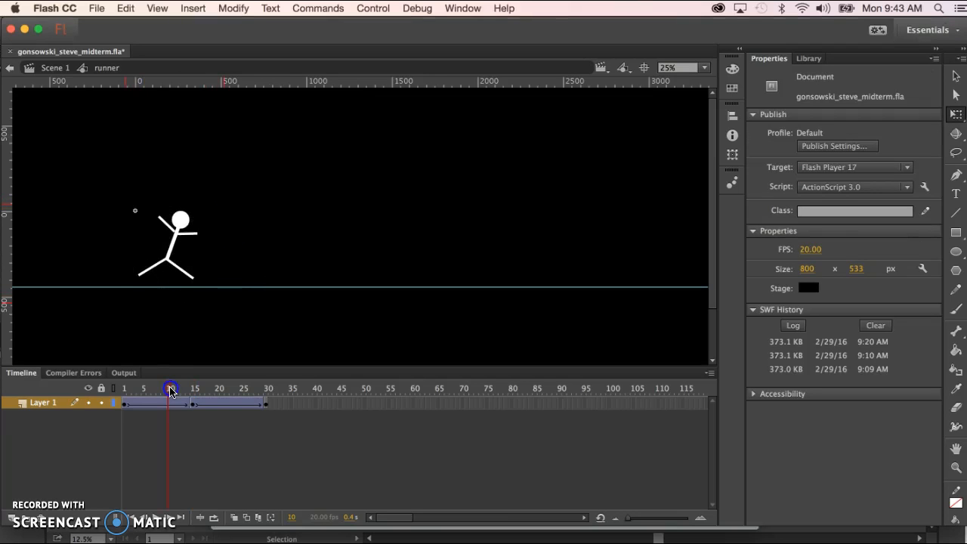
{"action": "left_click_drag", "start_coordinate": [139, 387], "coordinate": [214, 399]}
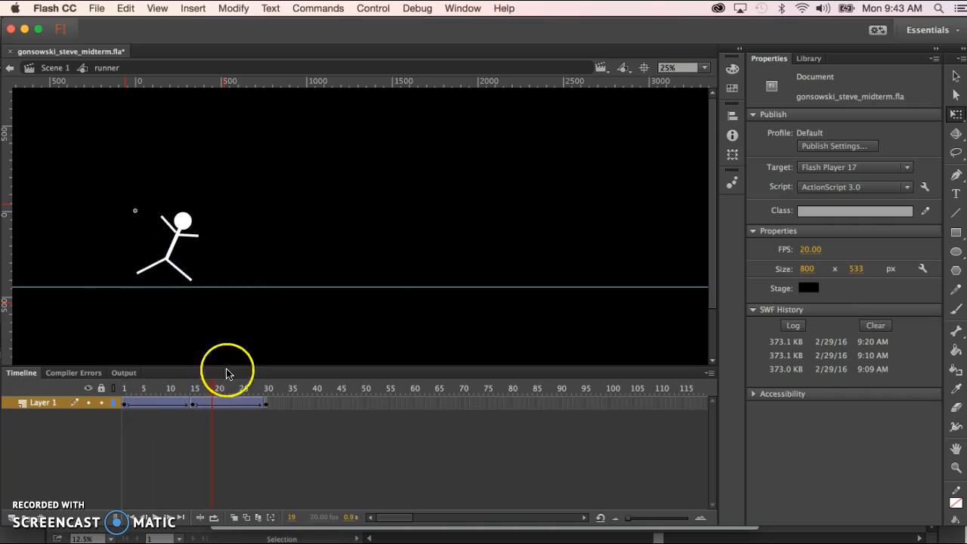
{"action": "left_click", "coordinate": [374, 9]}
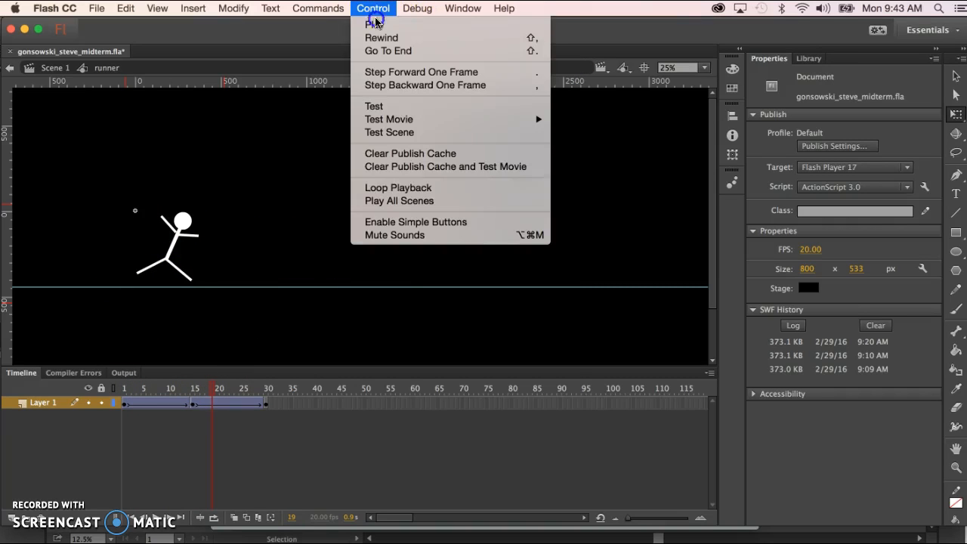
{"action": "left_click", "coordinate": [393, 133]}
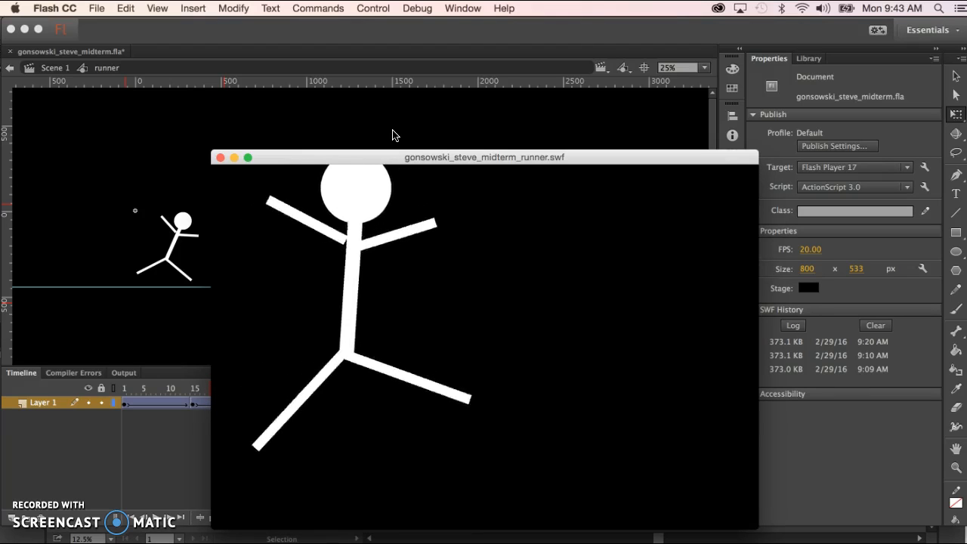
{"action": "left_click", "coordinate": [220, 157]}
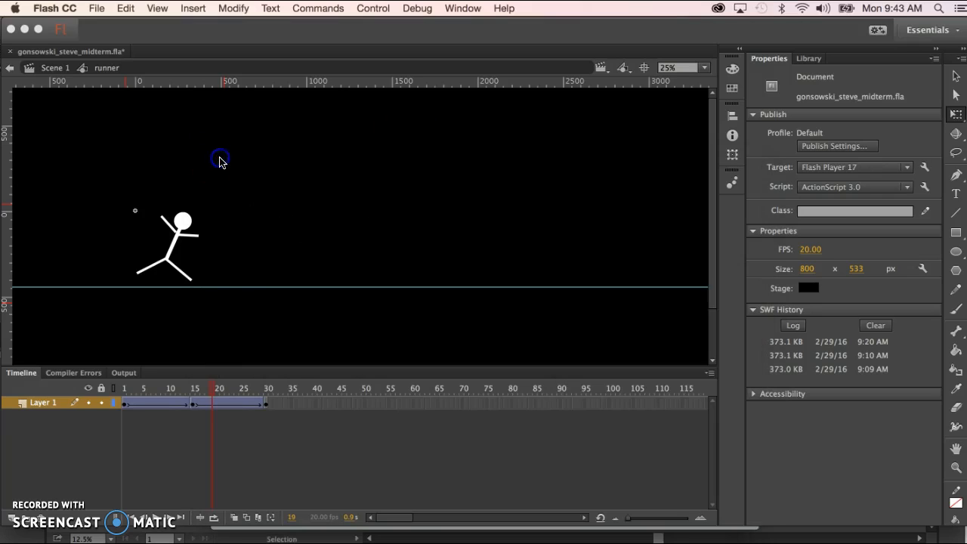
Step: Remove frames from both classic tweens in the runner symbol so its keyframes fall at frames 1, 7 and 13
{"action": "left_click", "coordinate": [154, 403]}
{"action": "left_click", "coordinate": [167, 402]}
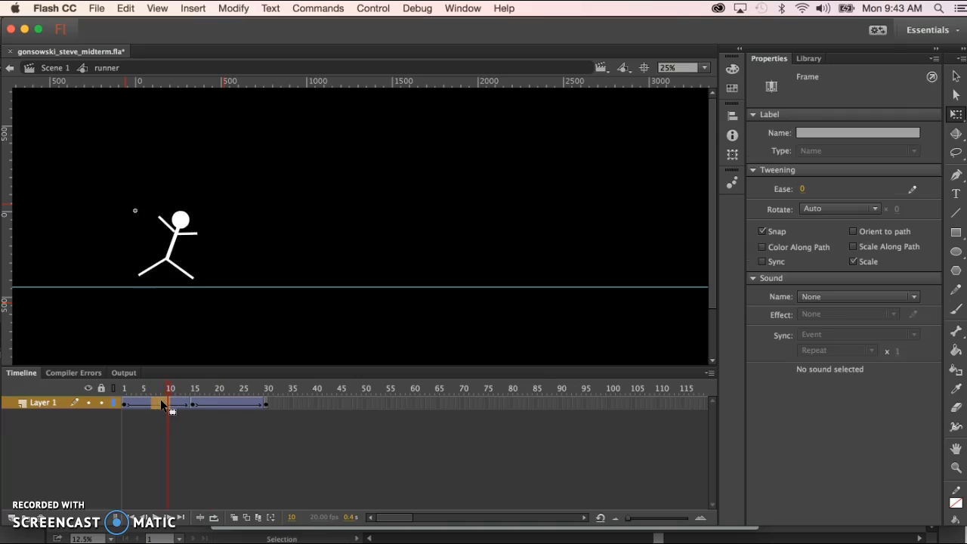
{"action": "key", "text": "shift+F5"}
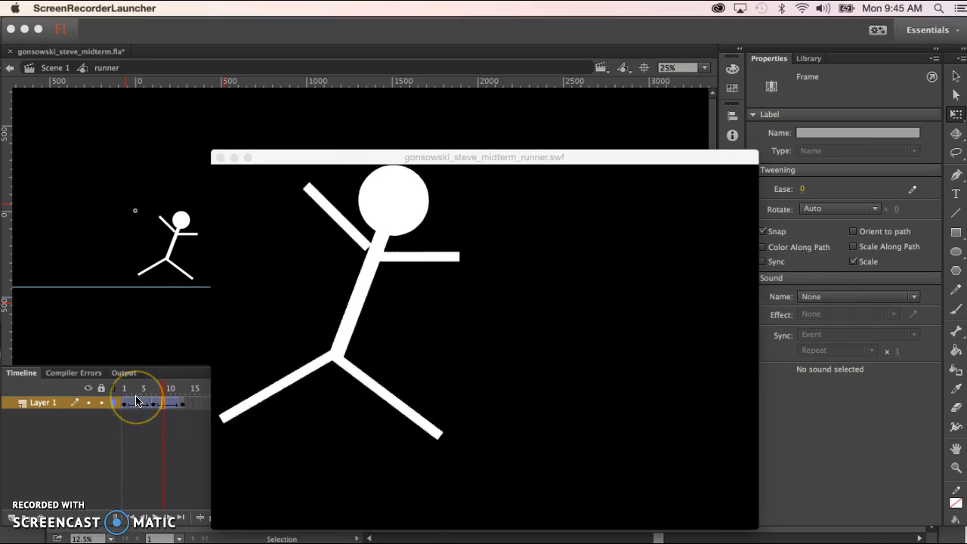
{"action": "left_click_drag", "start_coordinate": [137, 401], "coordinate": [169, 398]}
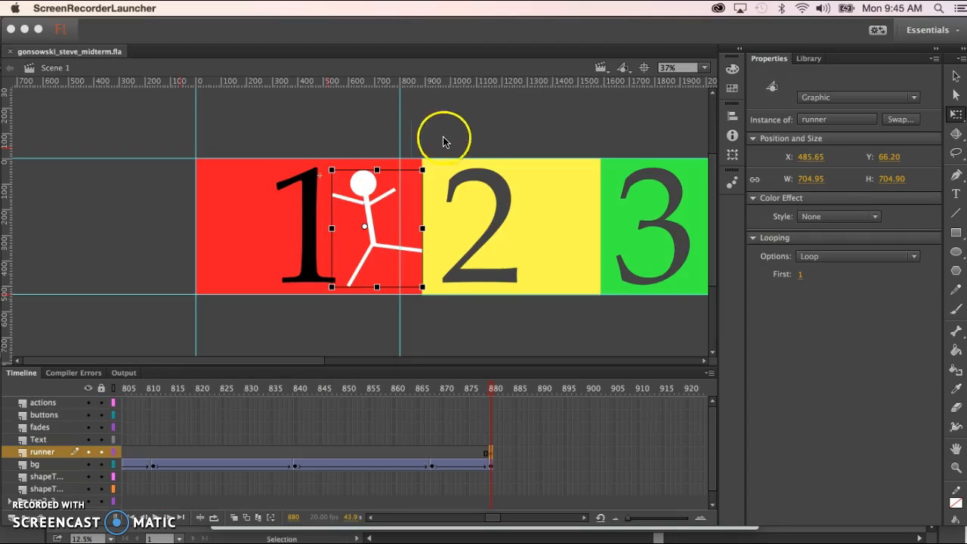
Step: Move the runner instance at frame 880 of Scene 1 left across the red panel
{"action": "left_click", "coordinate": [369, 209]}
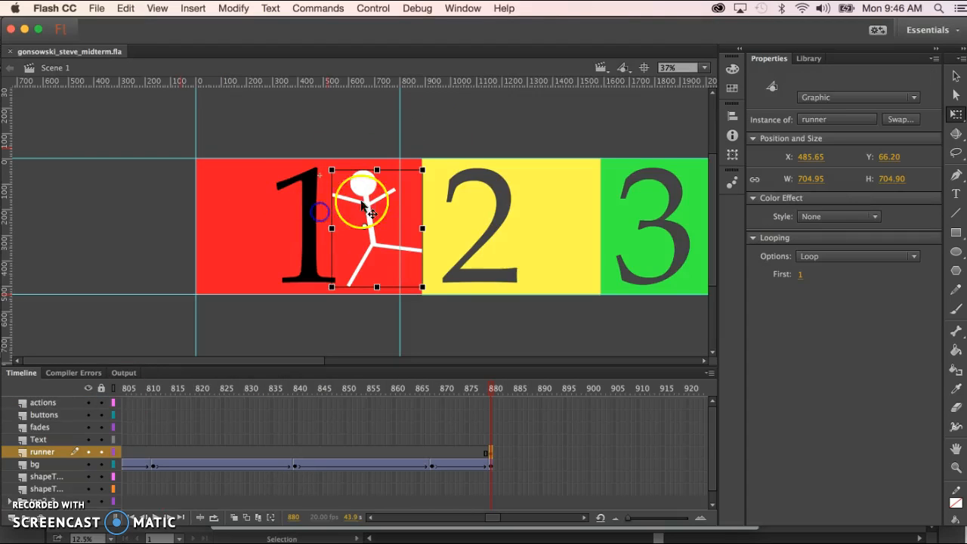
{"action": "left_click_drag", "start_coordinate": [310, 198], "coordinate": [231, 201]}
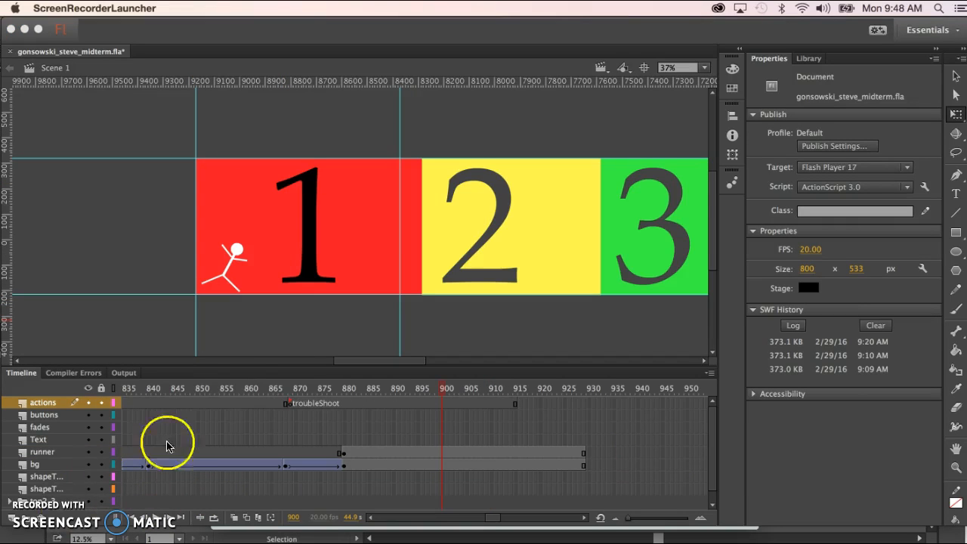
Step: Test the movie and use the shortcut on its title screen to check the runner in the panning section
{"action": "left_click", "coordinate": [290, 404]}
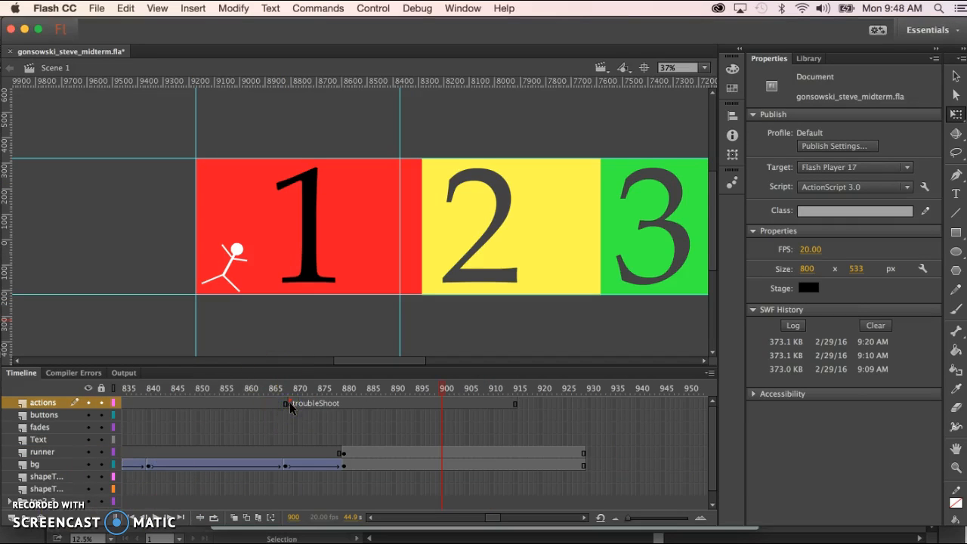
{"action": "left_click", "coordinate": [213, 438]}
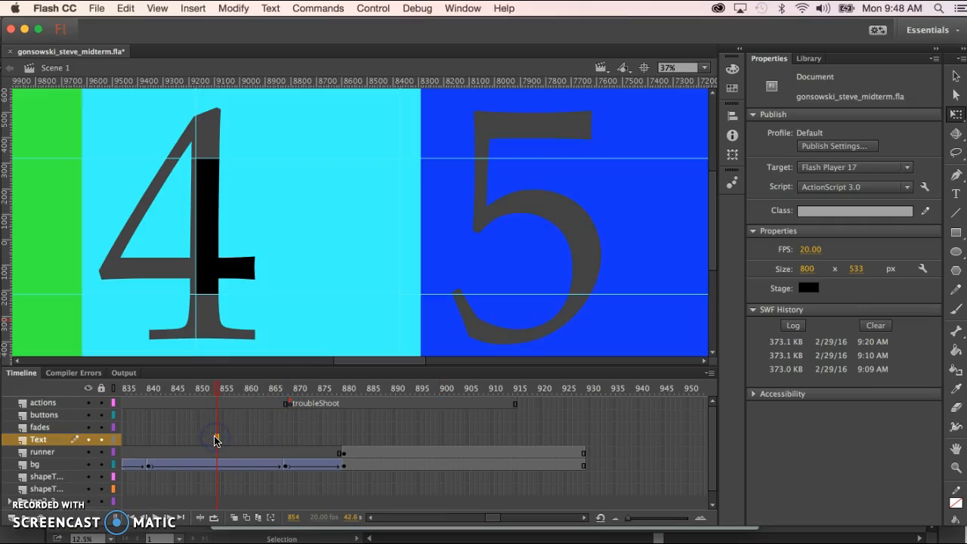
{"action": "key", "text": "super+Return"}
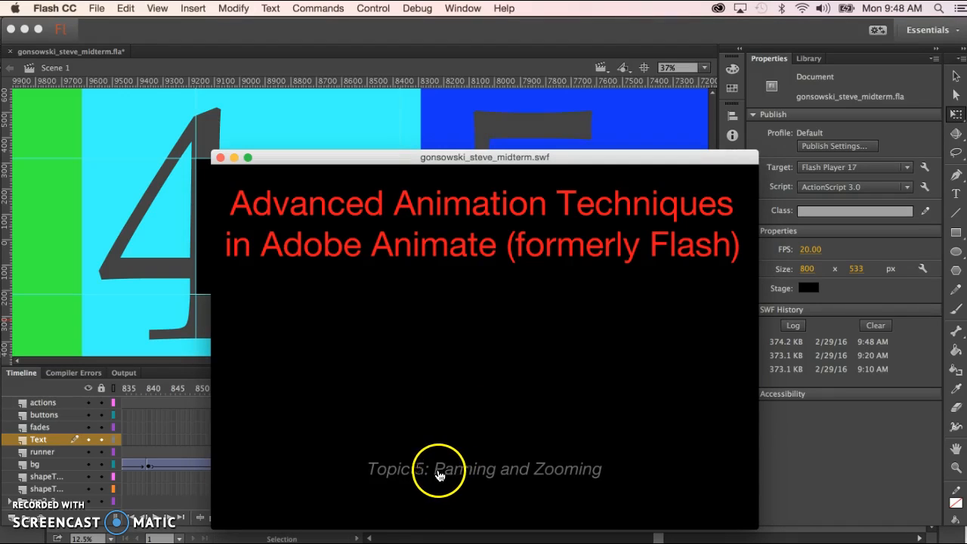
{"action": "left_click", "coordinate": [239, 510]}
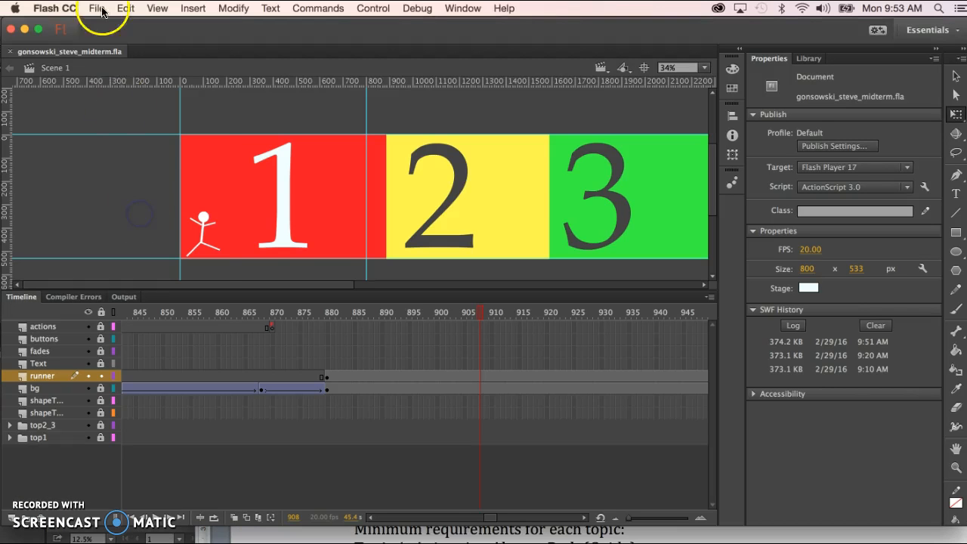
{"action": "left_click", "coordinate": [96, 8]}
{"action": "left_click", "coordinate": [127, 112]}
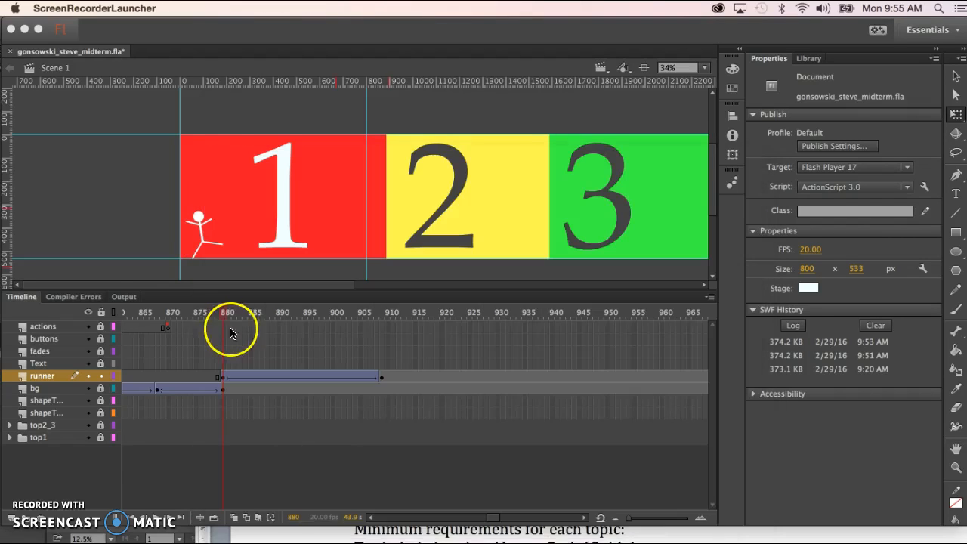
Step: Unlock the bg layer and insert a keyframe on it at frame 902
{"action": "mouse_move", "coordinate": [225, 319]}
{"action": "left_mouse_down"}
{"action": "mouse_move", "coordinate": [378, 336]}
{"action": "mouse_move", "coordinate": [223, 327]}
{"action": "left_mouse_up"}
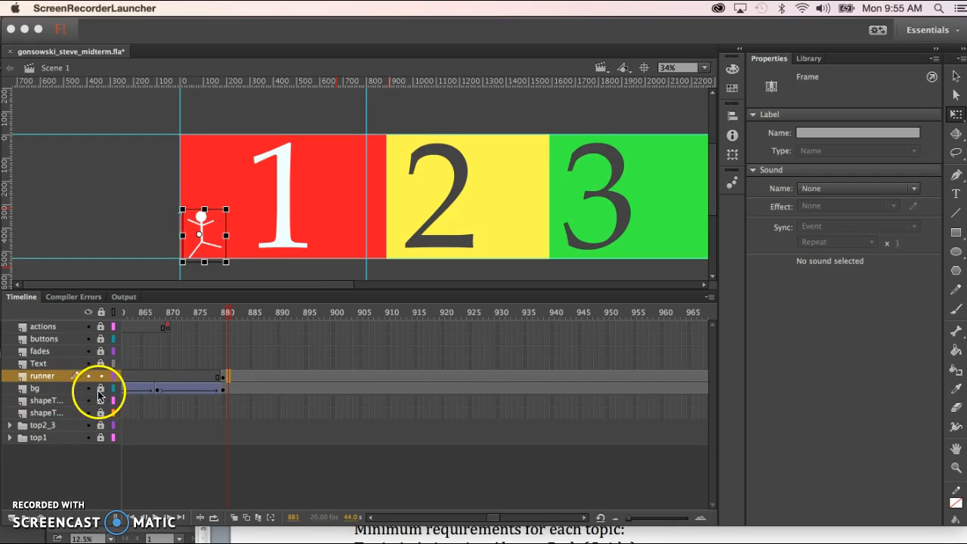
{"action": "left_click", "coordinate": [102, 391]}
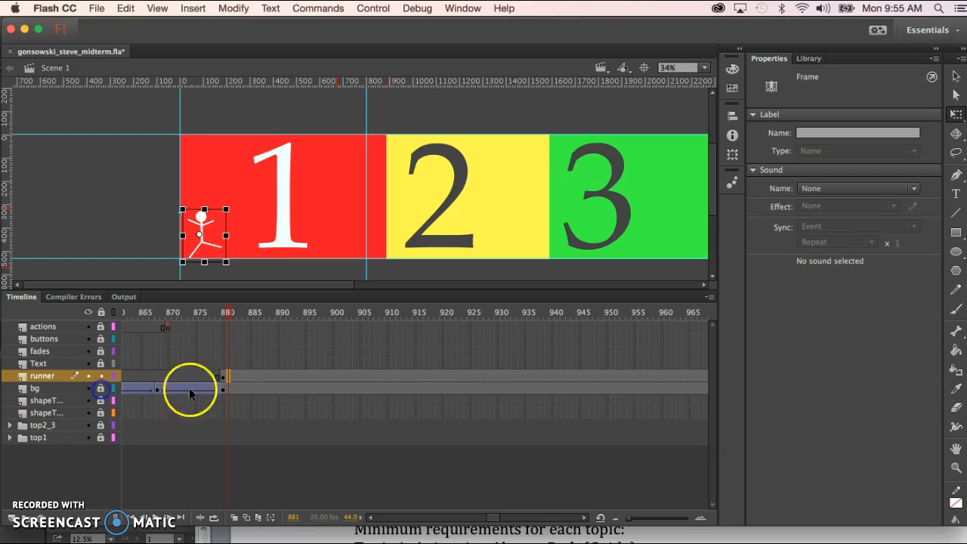
{"action": "left_click", "coordinate": [101, 389]}
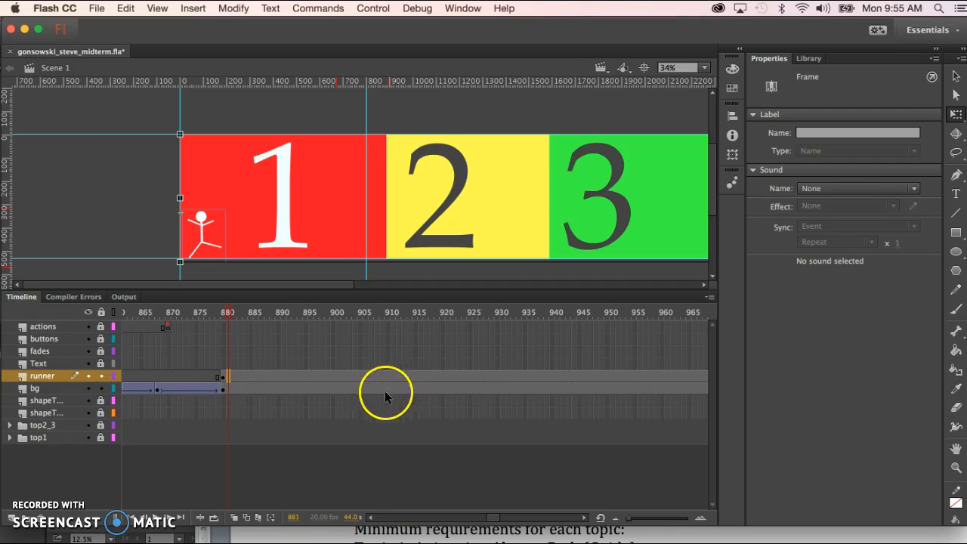
{"action": "left_click_drag", "start_coordinate": [227, 313], "coordinate": [352, 325]}
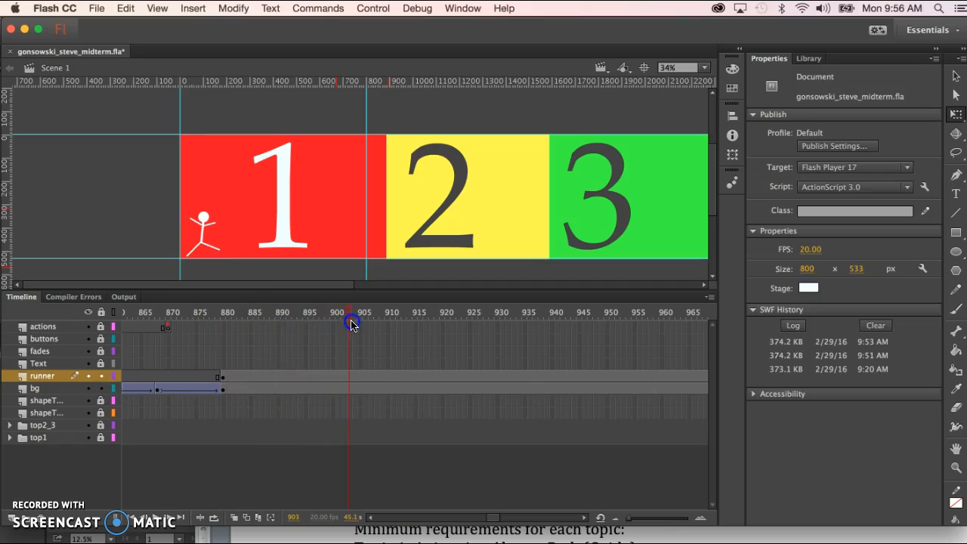
{"action": "left_click", "coordinate": [343, 388]}
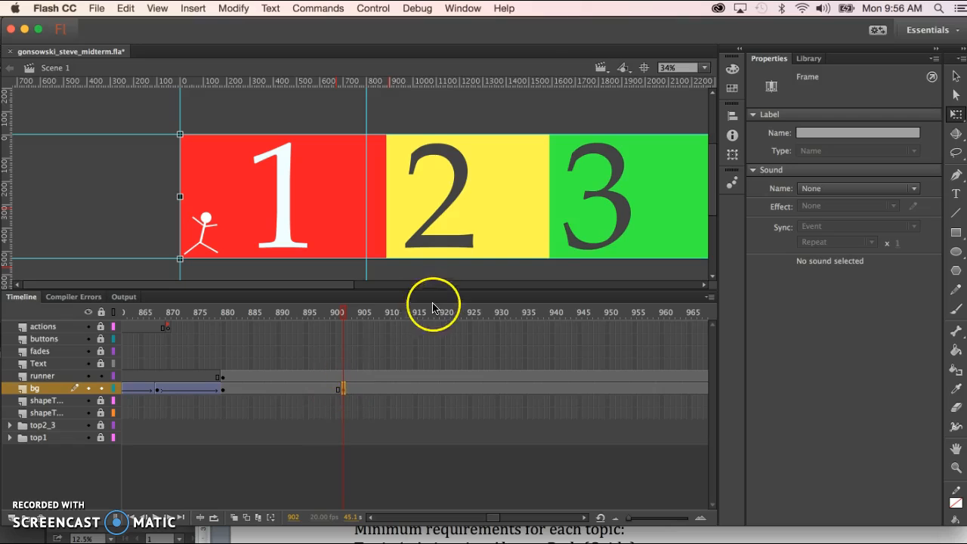
Step: Move the bg instance left to X -4297.20 so panel 7 fills the stage, and create a classic tween from frame 880 to 902
{"action": "left_click_drag", "start_coordinate": [684, 223], "coordinate": [3, 227]}
{"action": "left_click_drag", "start_coordinate": [656, 212], "coordinate": [341, 207]}
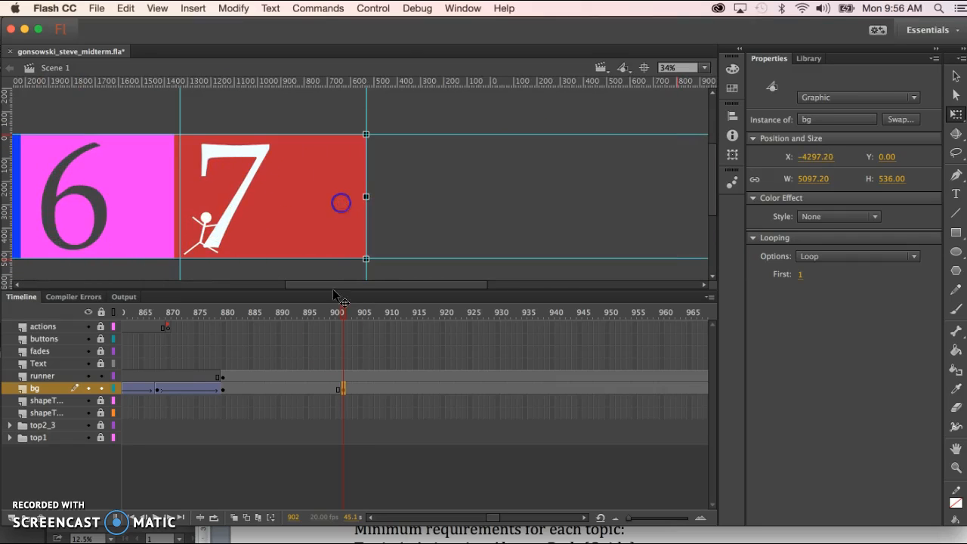
{"action": "right_click", "coordinate": [296, 390]}
{"action": "left_click", "coordinate": [373, 254]}
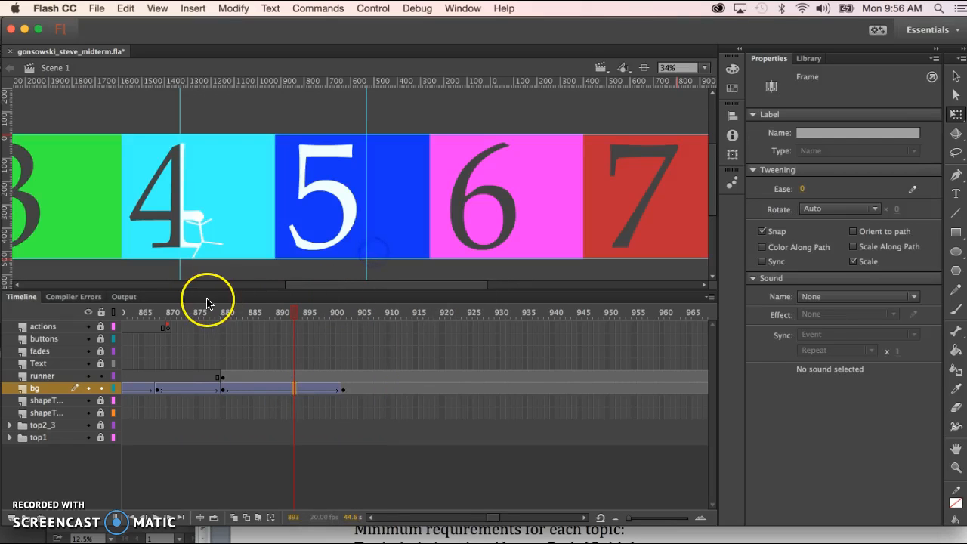
Step: Test the movie and play the background pan behind the running stick figure through to panel 7
{"action": "key", "text": "super+Return"}
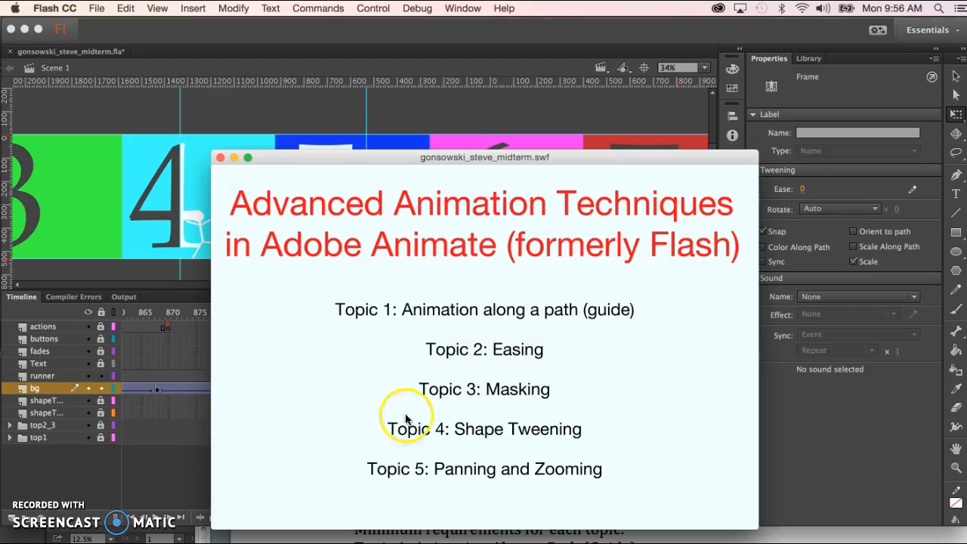
{"action": "left_click", "coordinate": [233, 502]}
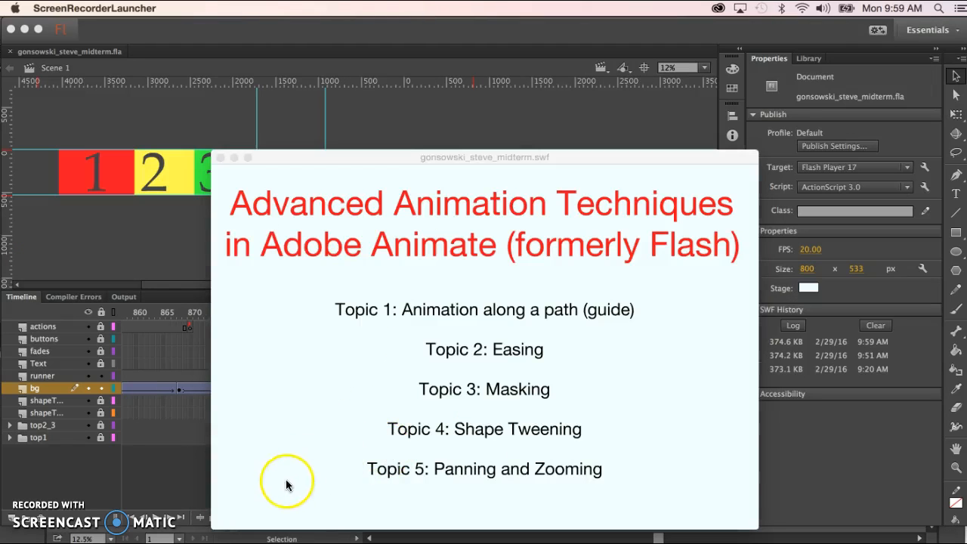
{"action": "left_click", "coordinate": [283, 479]}
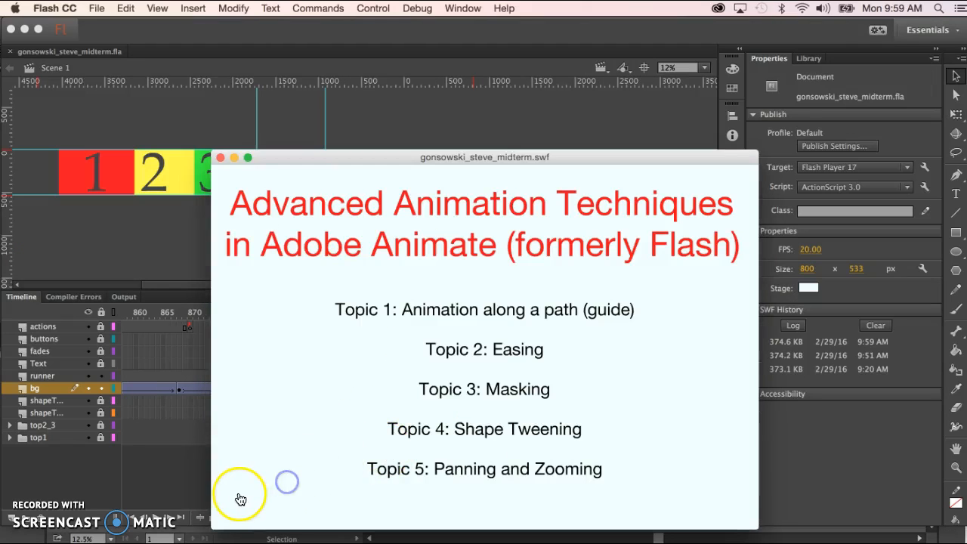
{"action": "left_click", "coordinate": [236, 501]}
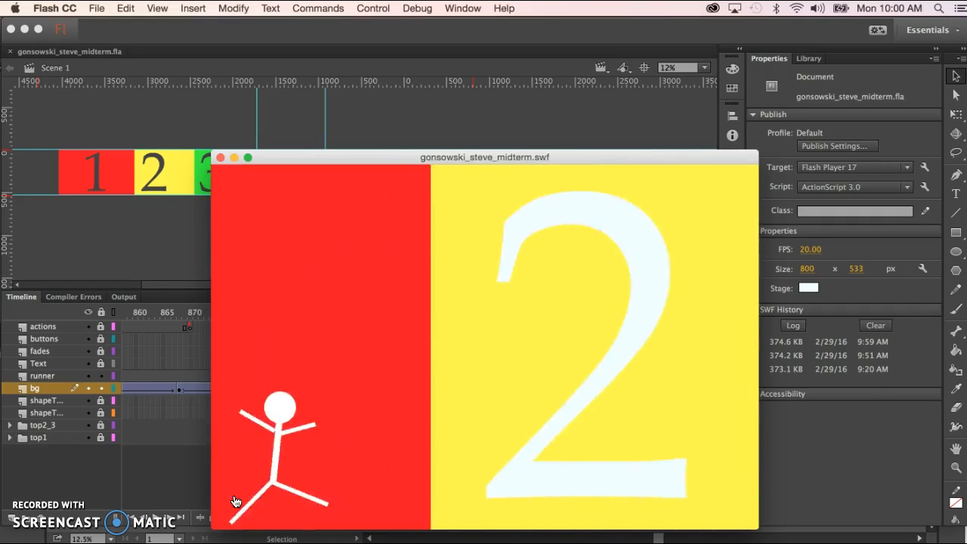
{"action": "left_click", "coordinate": [139, 492]}
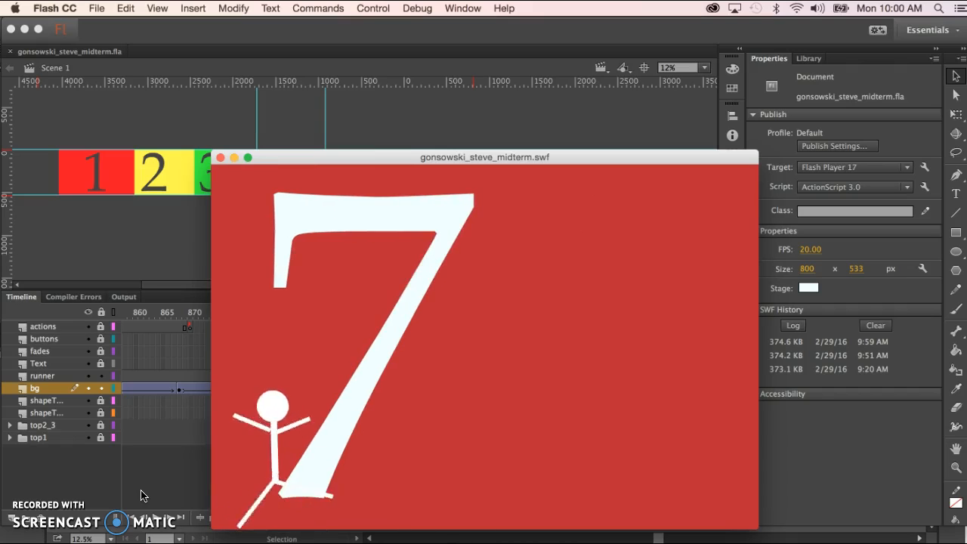
{"action": "left_click", "coordinate": [43, 539]}
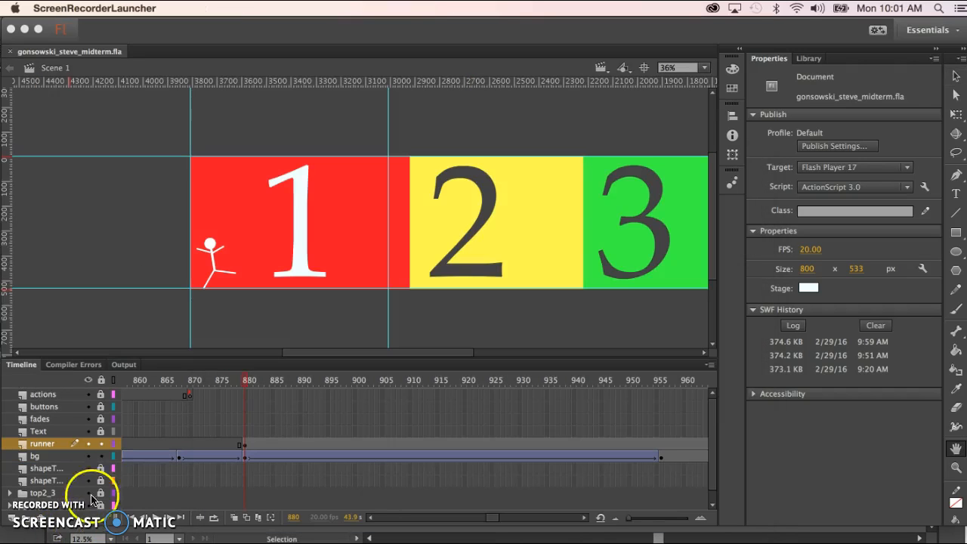
Step: Insert a keyframe on the runner layer at frame 918, midway through the background pan
{"action": "left_click", "coordinate": [244, 381]}
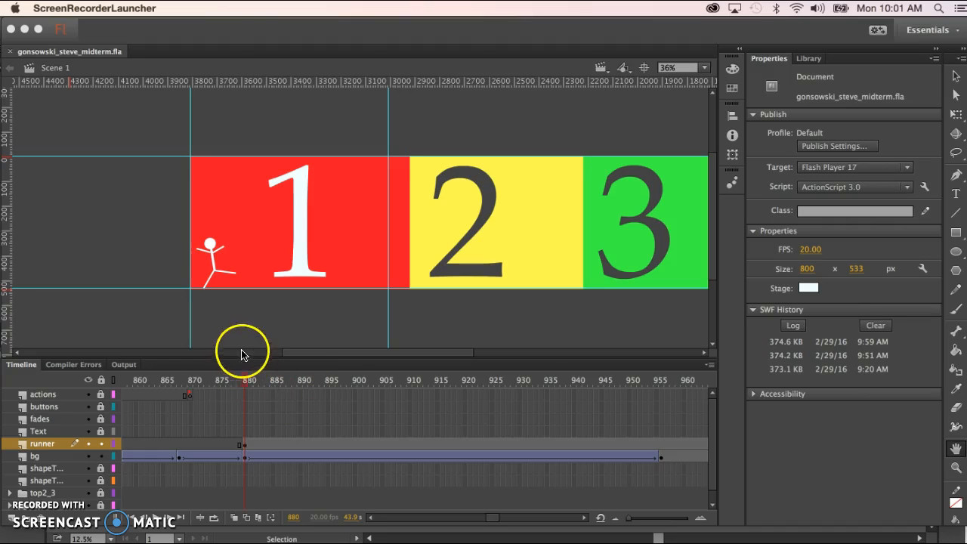
{"action": "left_click", "coordinate": [246, 444]}
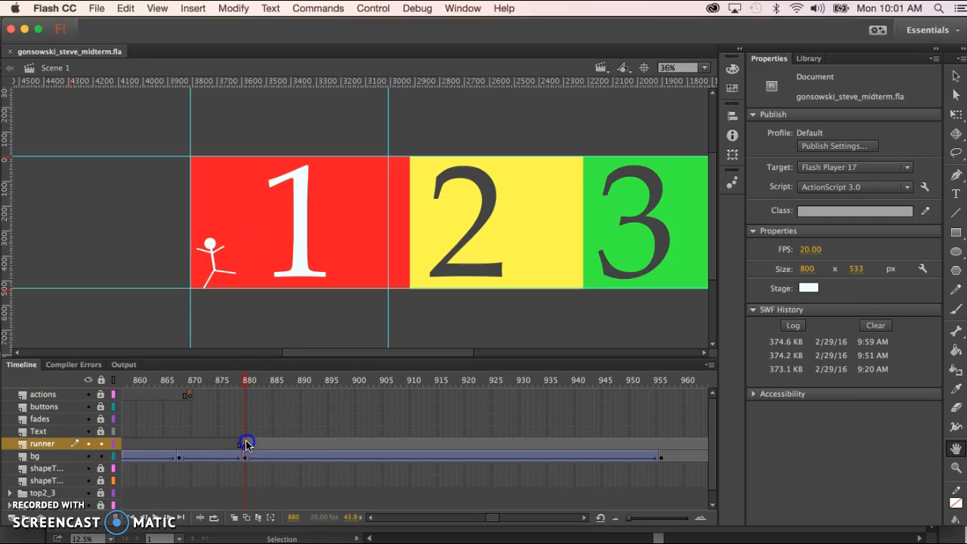
{"action": "left_click", "coordinate": [246, 445]}
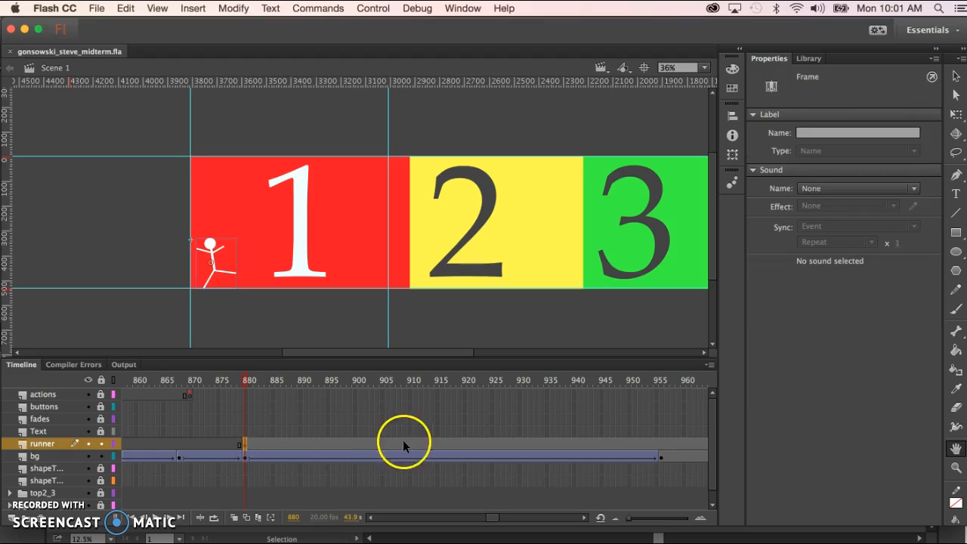
{"action": "left_click", "coordinate": [455, 446]}
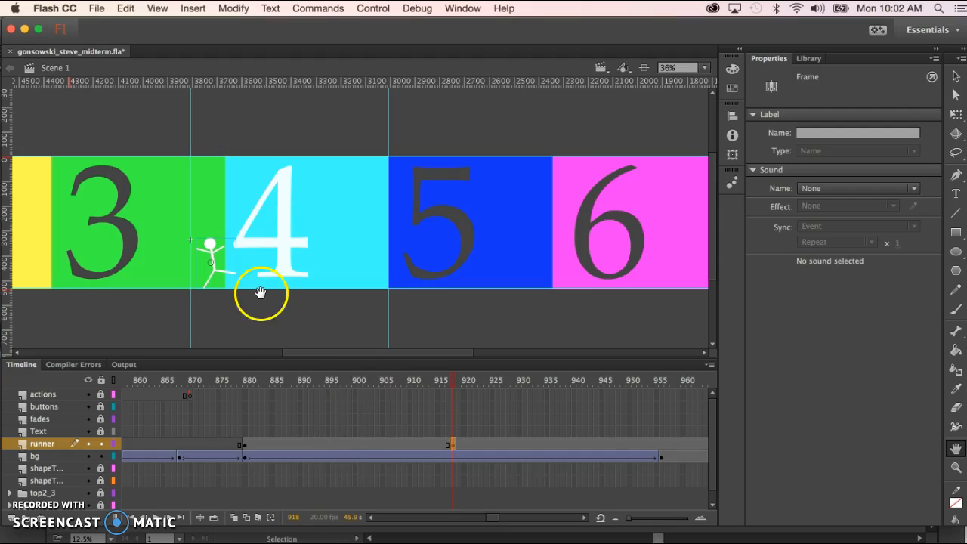
Step: Move the runner instance at frame 918 to X 312.25 and create a classic tween on its layer from frame 880 to 918
{"action": "left_click", "coordinate": [955, 77]}
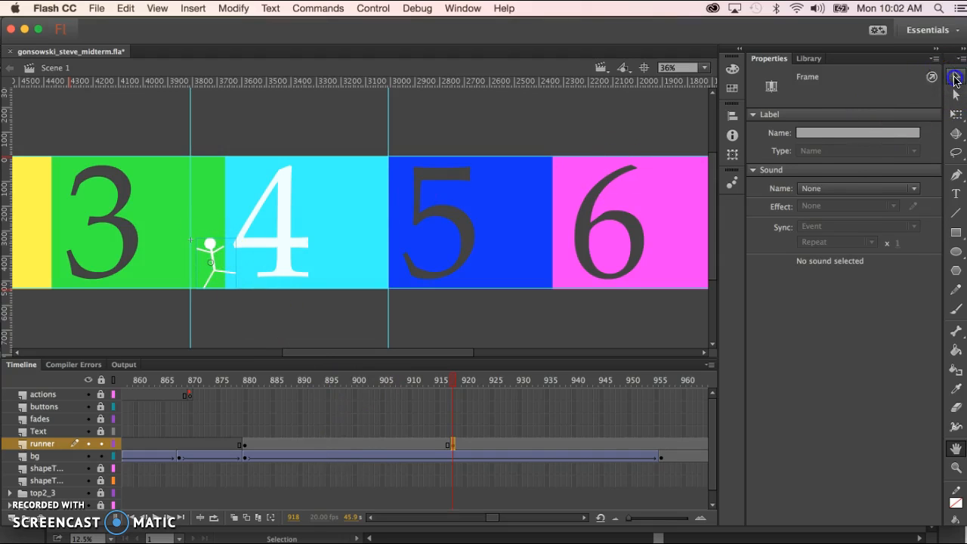
{"action": "left_click_drag", "start_coordinate": [209, 246], "coordinate": [286, 250]}
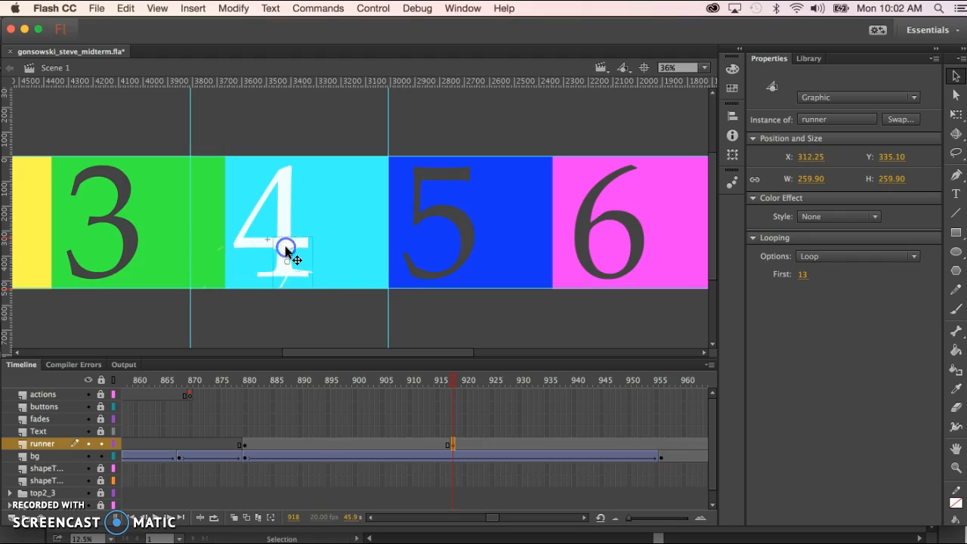
{"action": "right_click", "coordinate": [346, 443]}
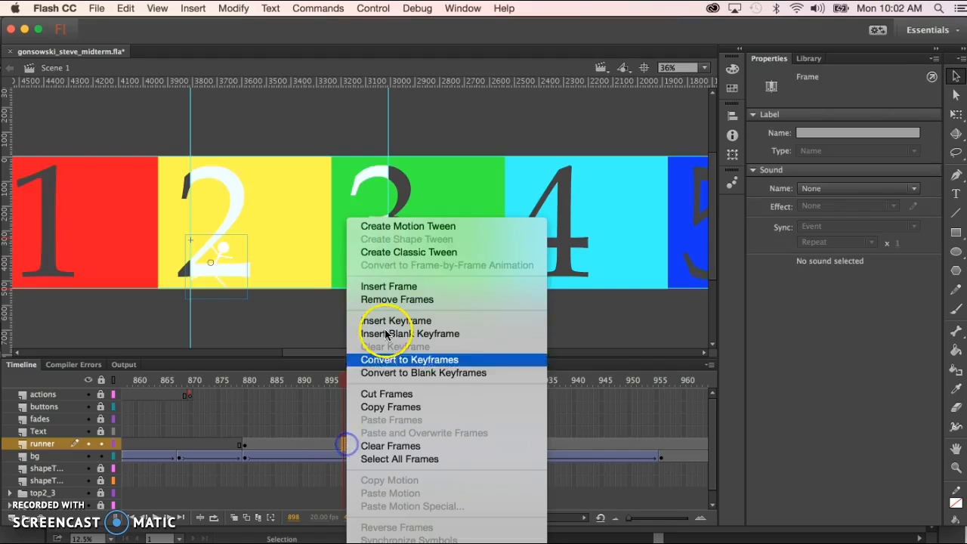
{"action": "left_click", "coordinate": [399, 254]}
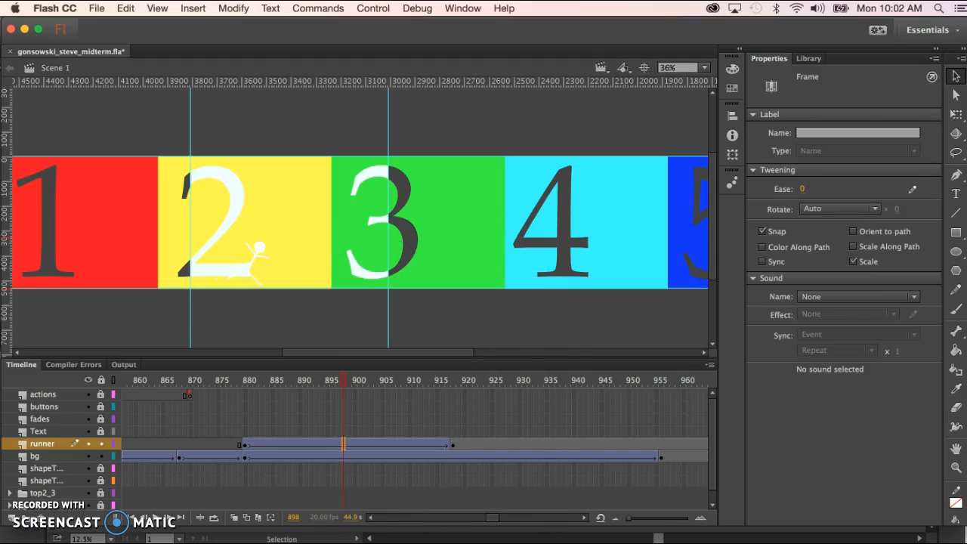
Step: Test the movie to check the runner's movement across the stage during the background pan, and close the preview
{"action": "key", "text": "super+Return"}
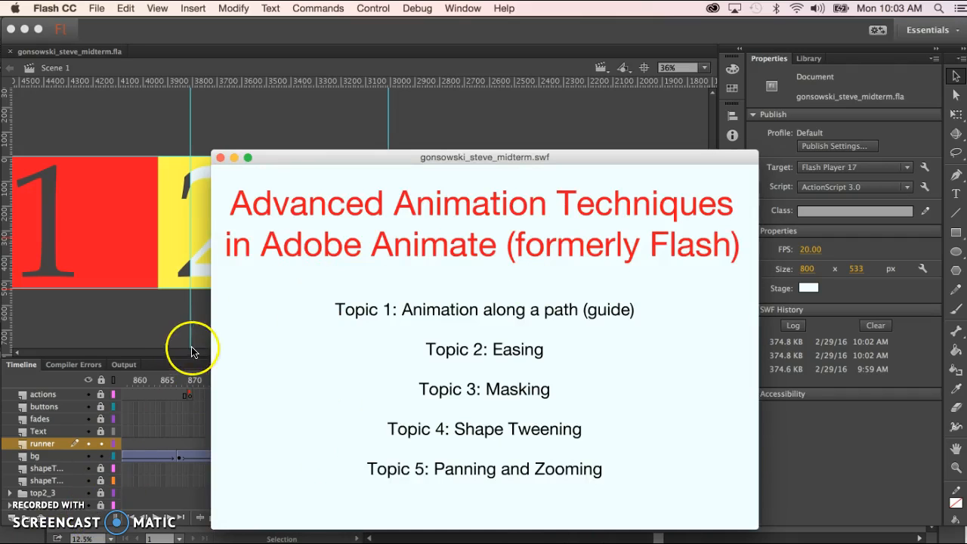
{"action": "left_click", "coordinate": [220, 158]}
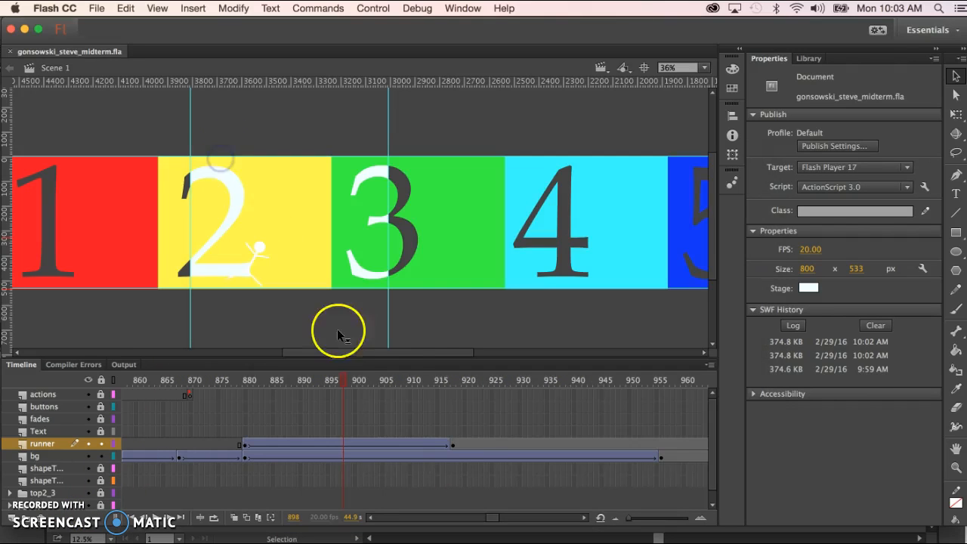
Step: Insert a keyframe on the runner layer at frame 956, where the background pan ends
{"action": "left_click", "coordinate": [452, 456]}
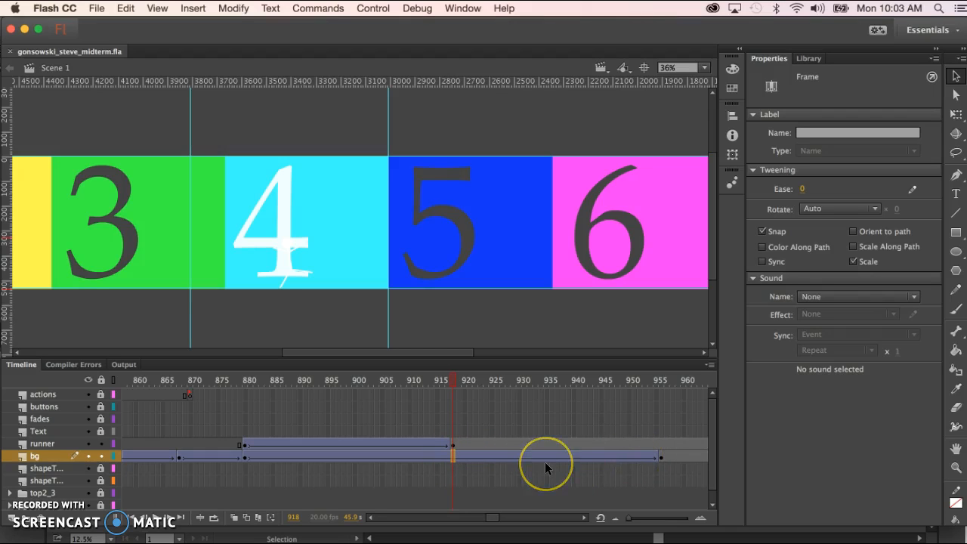
{"action": "left_click_drag", "start_coordinate": [454, 380], "coordinate": [661, 389]}
{"action": "scroll", "coordinate": [584, 409], "scroll_direction": "right", "scroll_amount": 5}
{"action": "mouse_move", "coordinate": [420, 390]}
{"action": "left_mouse_down"}
{"action": "mouse_move", "coordinate": [459, 391]}
{"action": "mouse_move", "coordinate": [428, 396]}
{"action": "left_mouse_up"}
{"action": "left_click", "coordinate": [418, 445]}
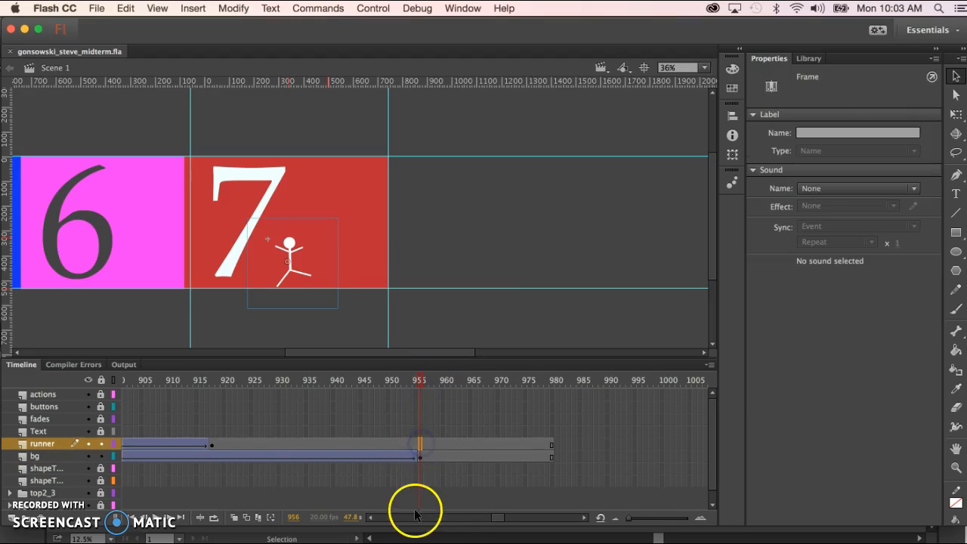
{"action": "key", "text": "F6"}
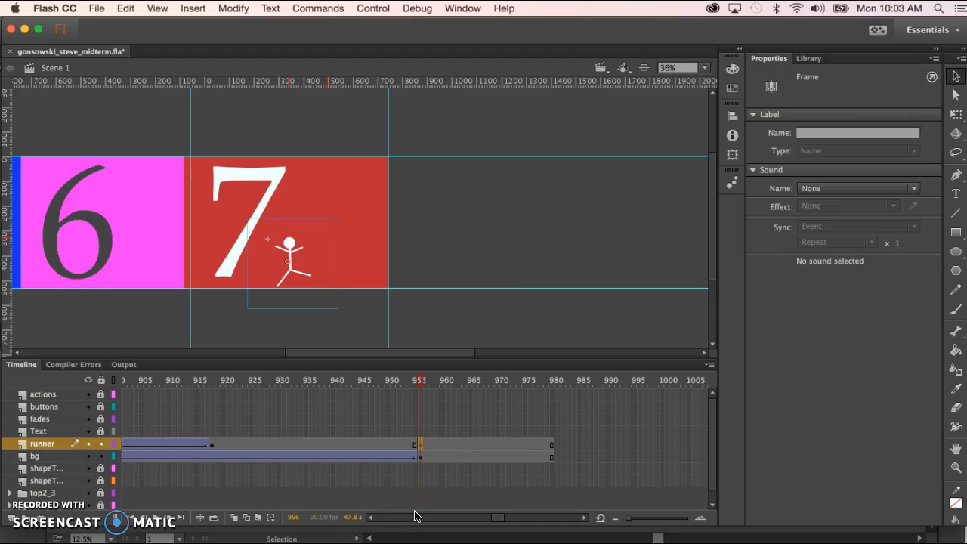
Step: Create a classic tween on the runner layer from frame 956 to a new keyframe at 969, carrying the runner off the stage to X 802.10
{"action": "left_click", "coordinate": [490, 442]}
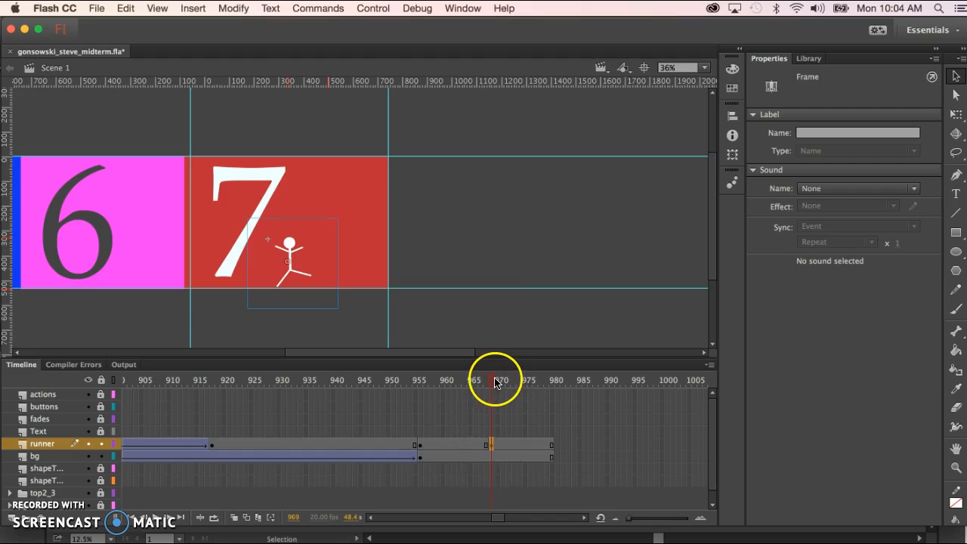
{"action": "right_click", "coordinate": [451, 440]}
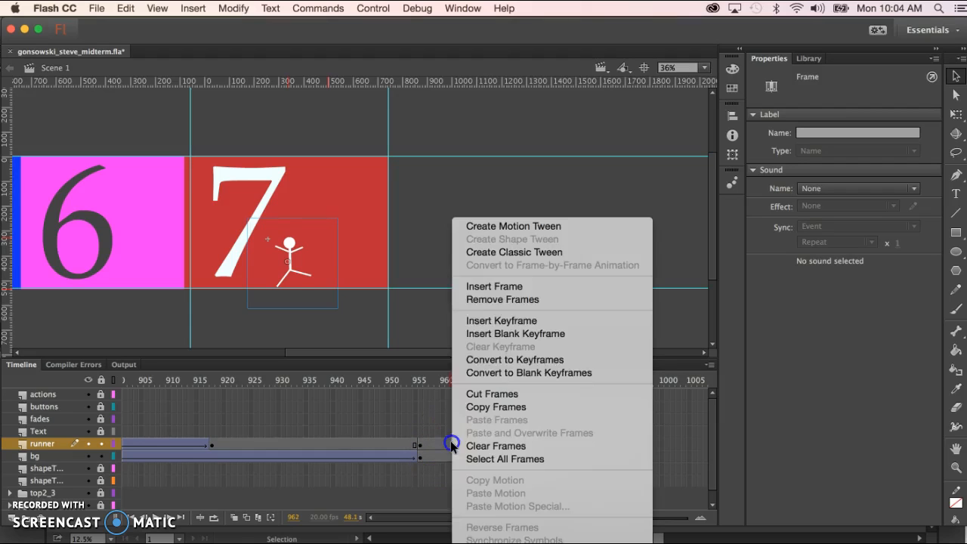
{"action": "left_click", "coordinate": [501, 253]}
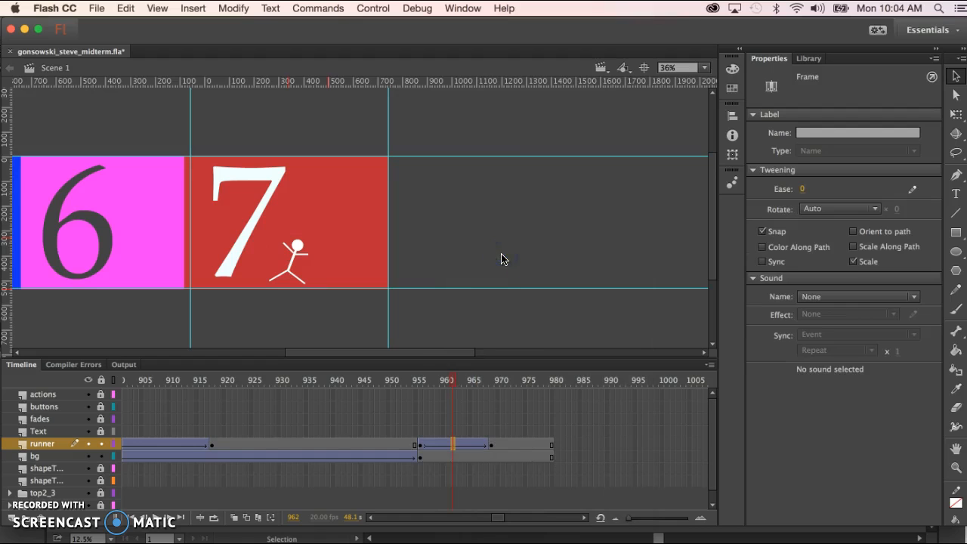
{"action": "left_click", "coordinate": [491, 444]}
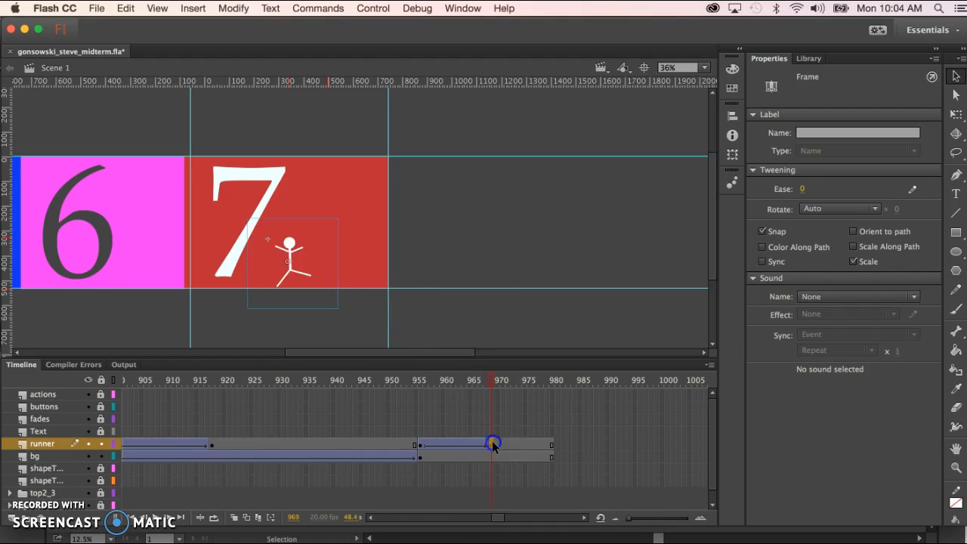
{"action": "left_click_drag", "start_coordinate": [290, 243], "coordinate": [410, 243]}
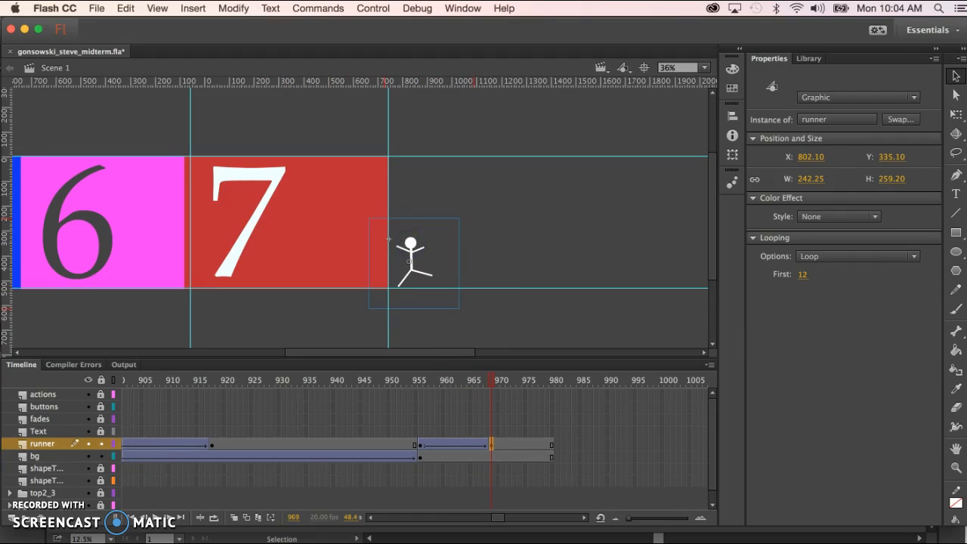
Step: Test the movie and start playback from the title screen to check the runner leaving the stage
{"action": "key", "text": "super+Return"}
{"action": "left_click", "coordinate": [234, 495]}
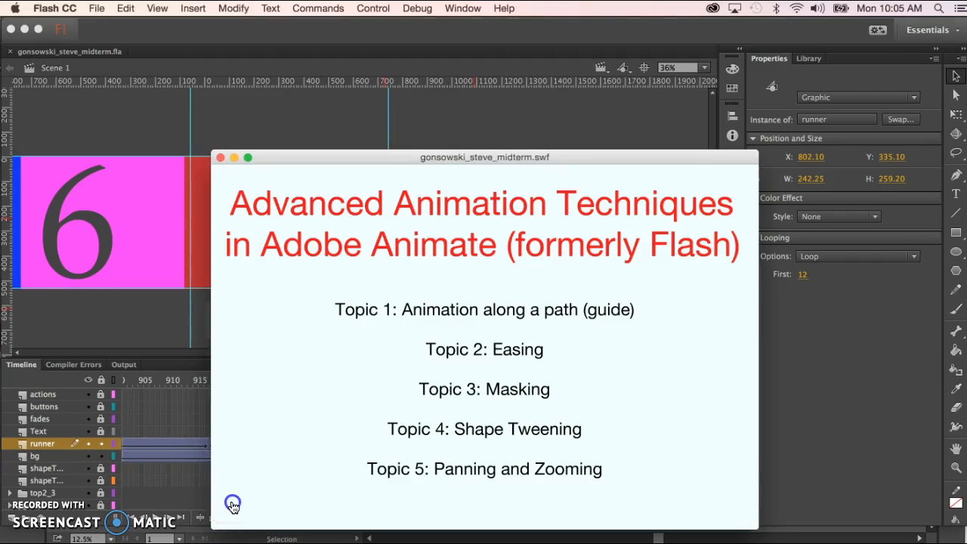